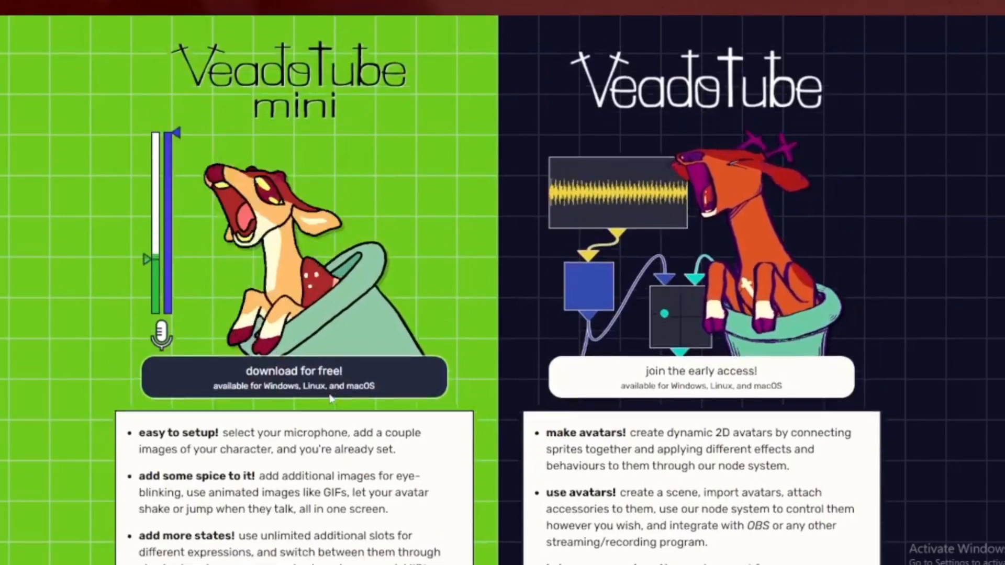
# Download the Windows x64 build of veadotube mini from itch.io without paying and dismiss the thank-you pop-up
pyautogui.scroll(-1, 332, 403)
pyautogui.scroll(-2, 345, 330)
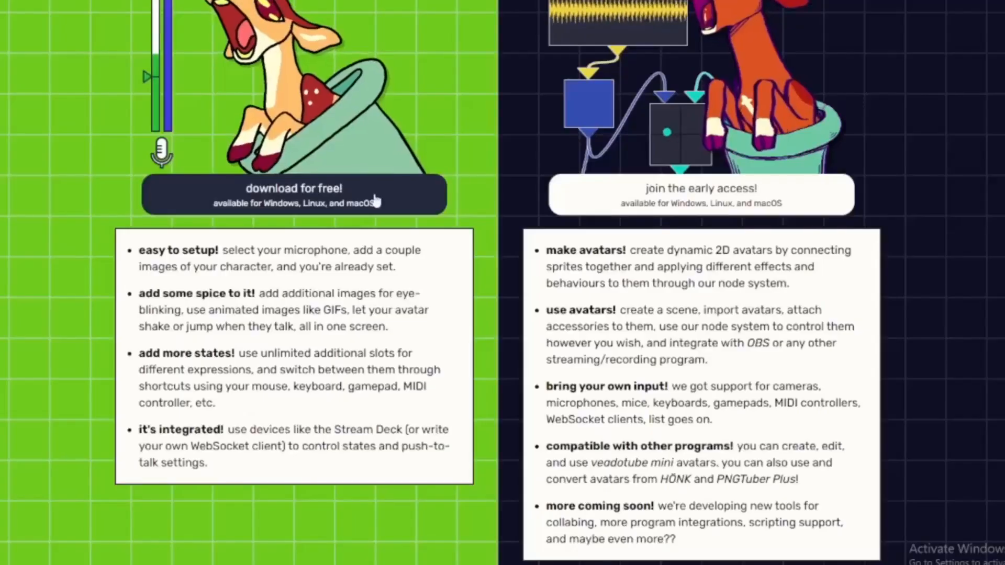
pyautogui.click(320, 197)
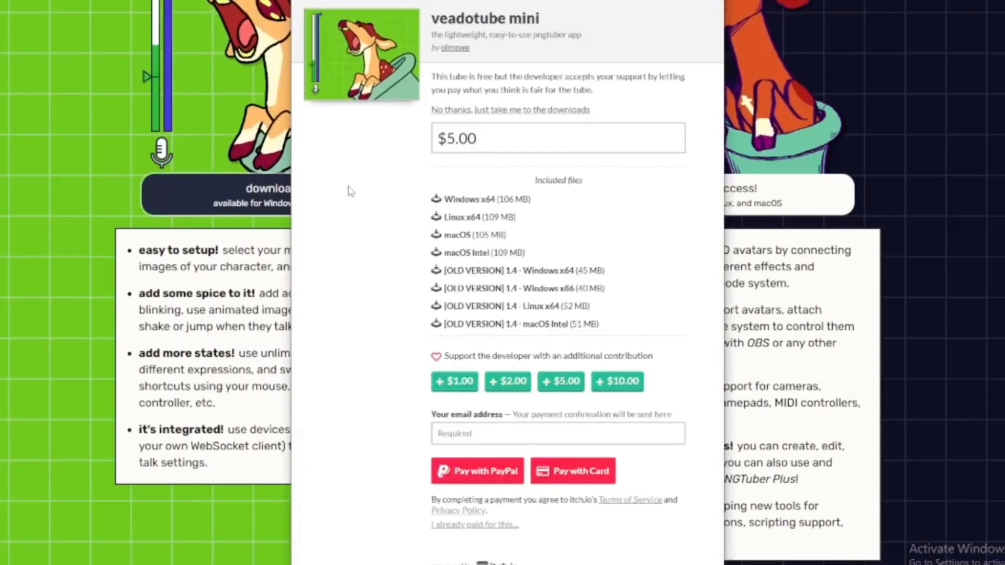
pyautogui.click(478, 111)
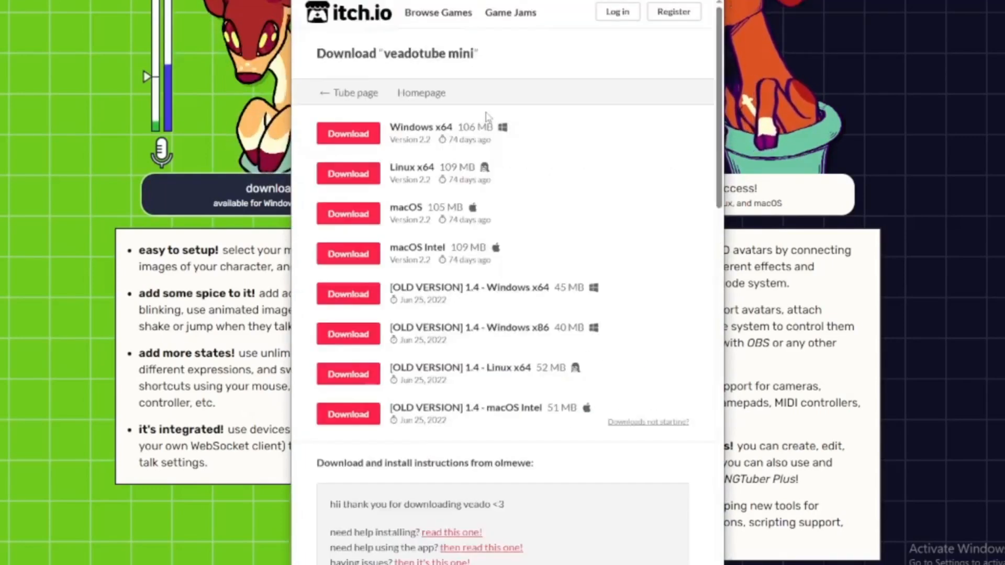
pyautogui.click(346, 137)
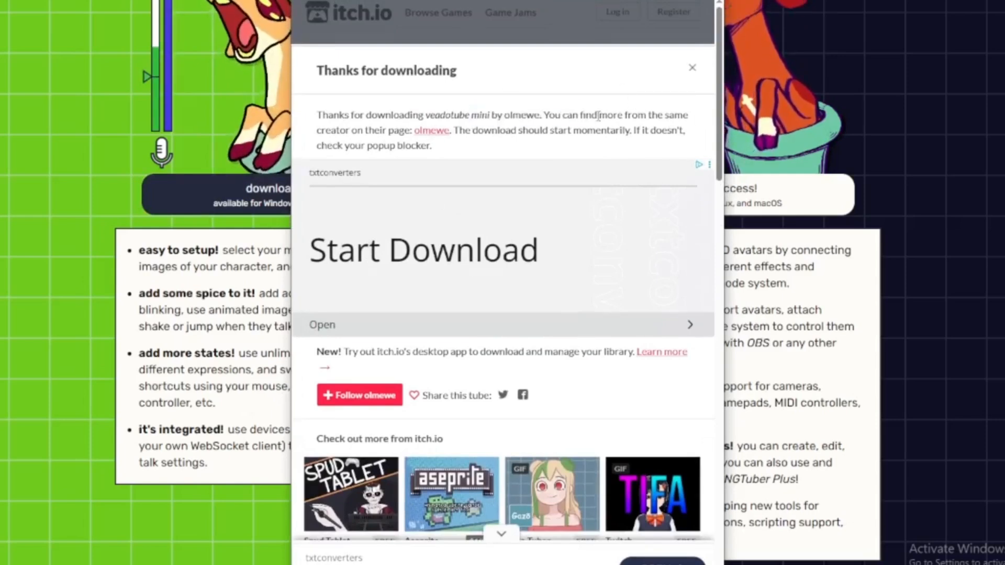
pyautogui.click(675, 78)
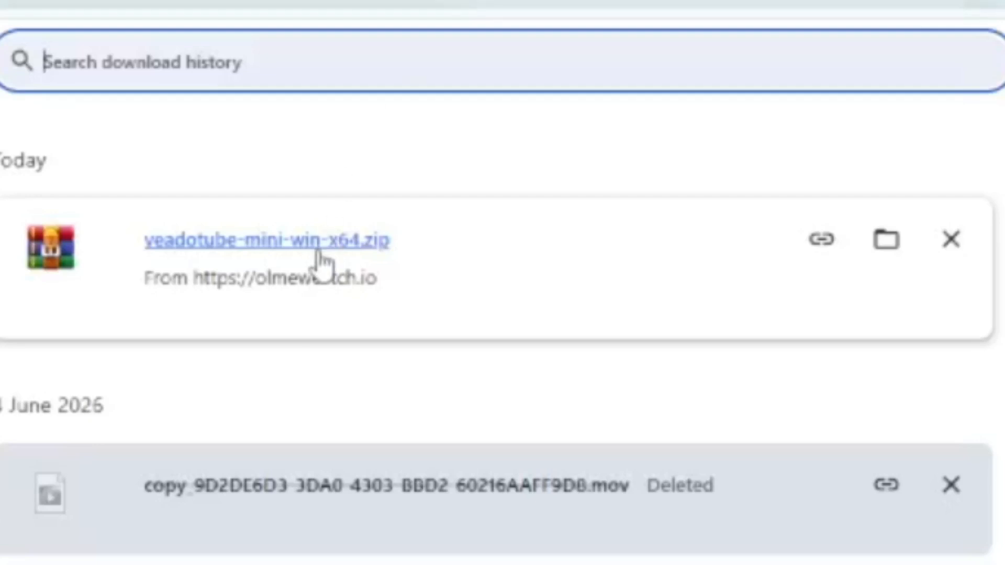
# Open the downloaded veadotube-mini-win-x64.zip and launch veadotube-mini from the PNGTUBER folder
pyautogui.click(318, 250)
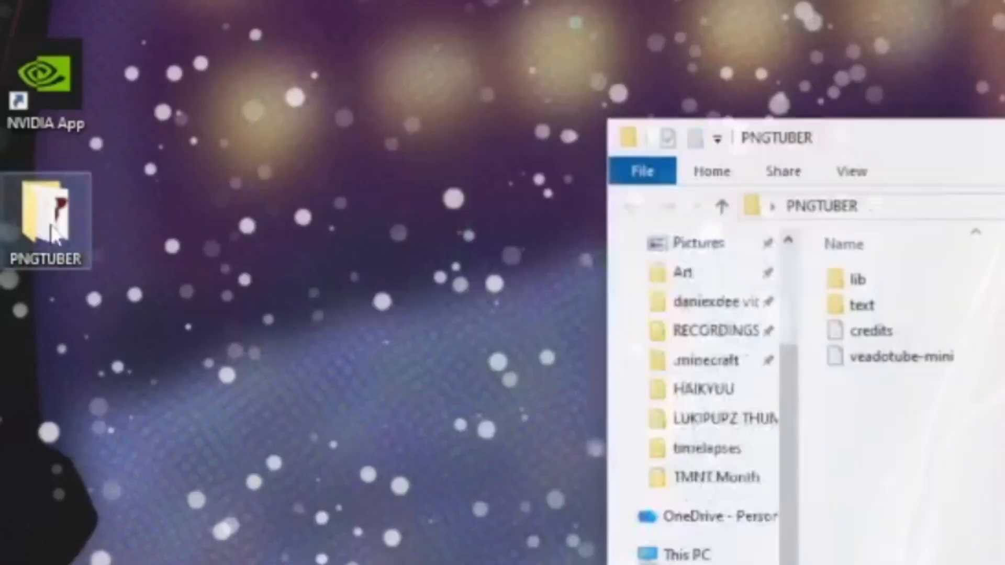
pyautogui.click(997, 361)
pyautogui.moveTo(1000, 137); pyautogui.dragTo(909, 3)
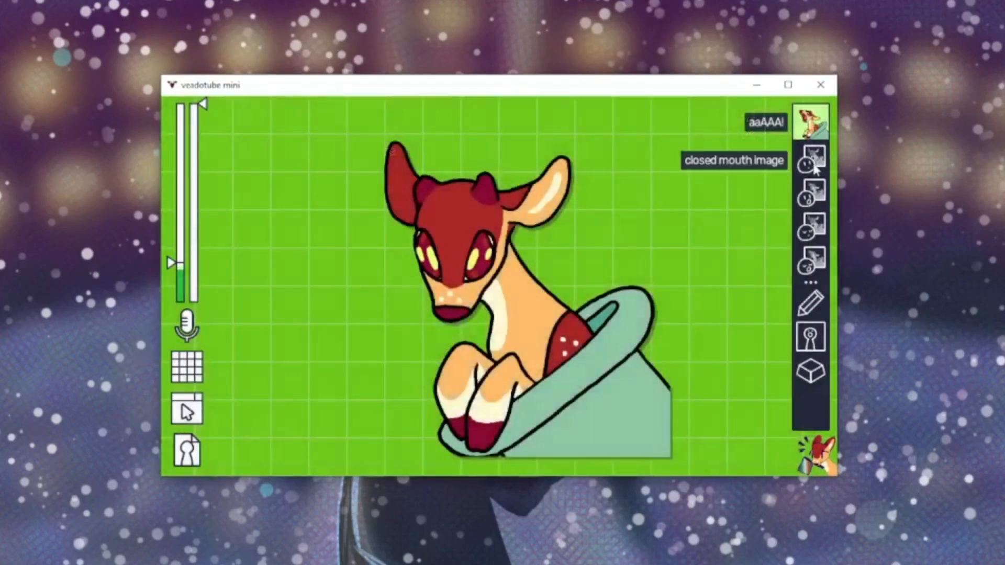
pyautogui.click(819, 168)
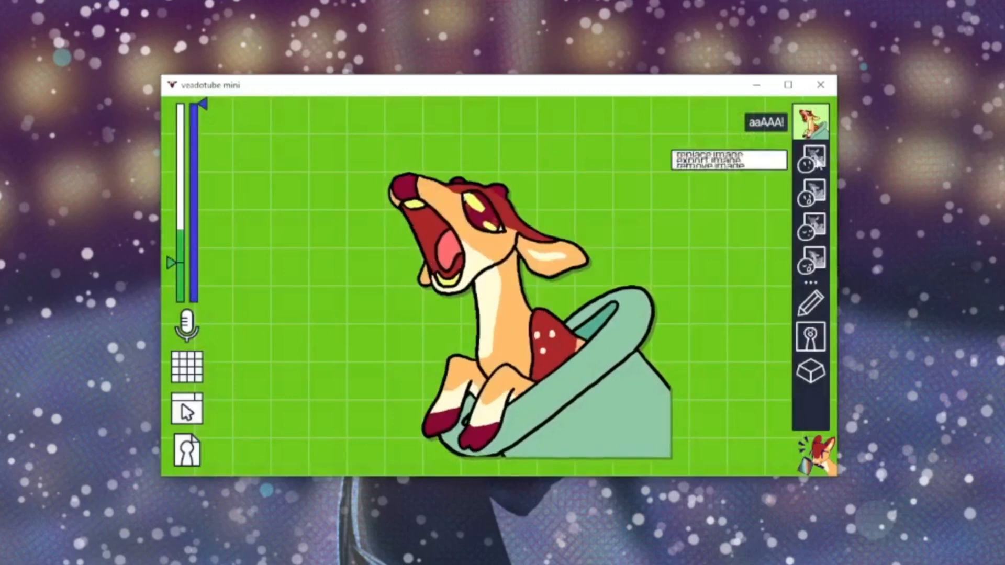
pyautogui.click(820, 172)
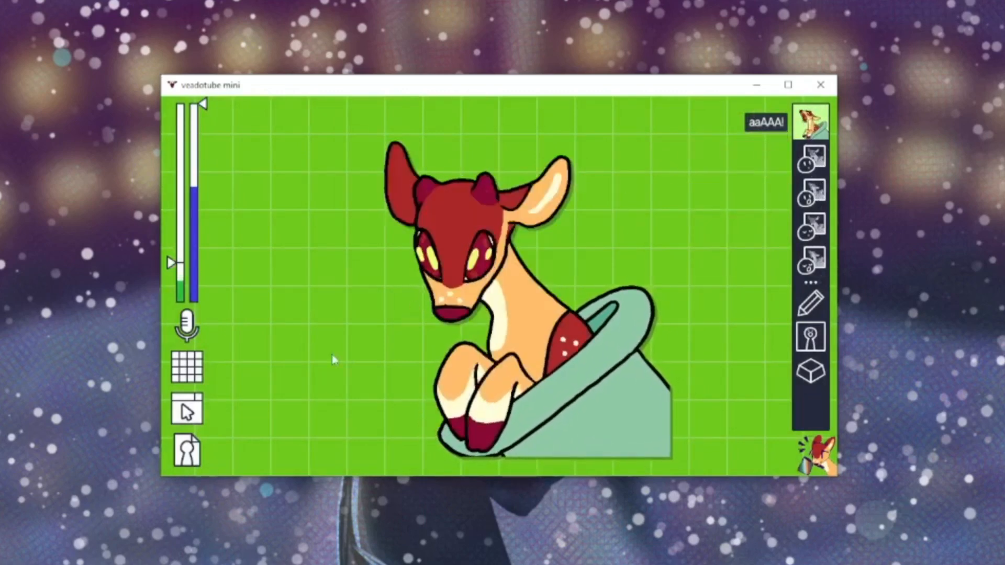
pyautogui.click(187, 411)
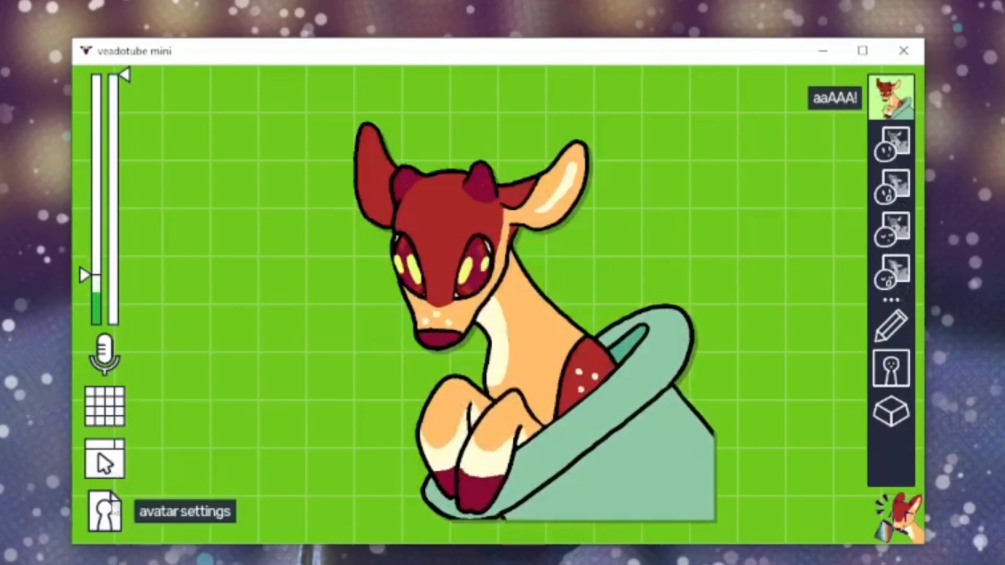
pyautogui.click(105, 459)
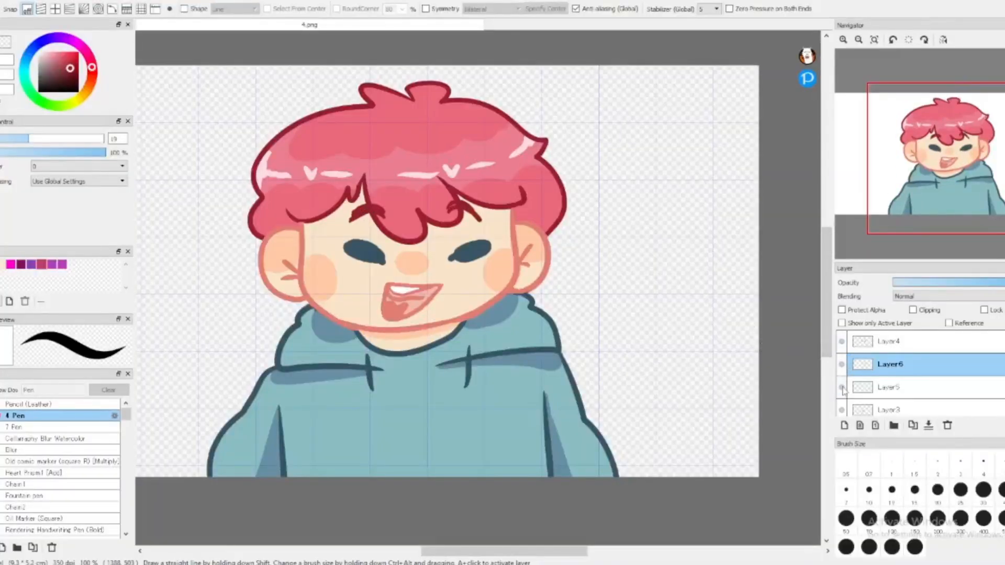
# Switch to the drawing program and toggle the visibility of Layer6 in the 4.png avatar drawing
pyautogui.click(841, 363)
pyautogui.scroll(-2, 841, 349)
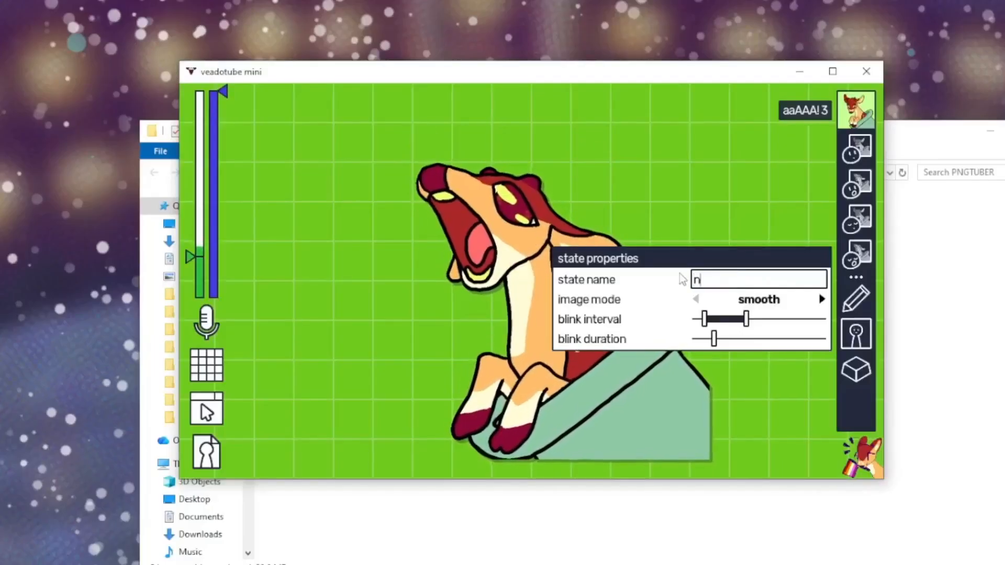
# Name the avatar state "normal" in veadotube mini
pyautogui.write('ormal')
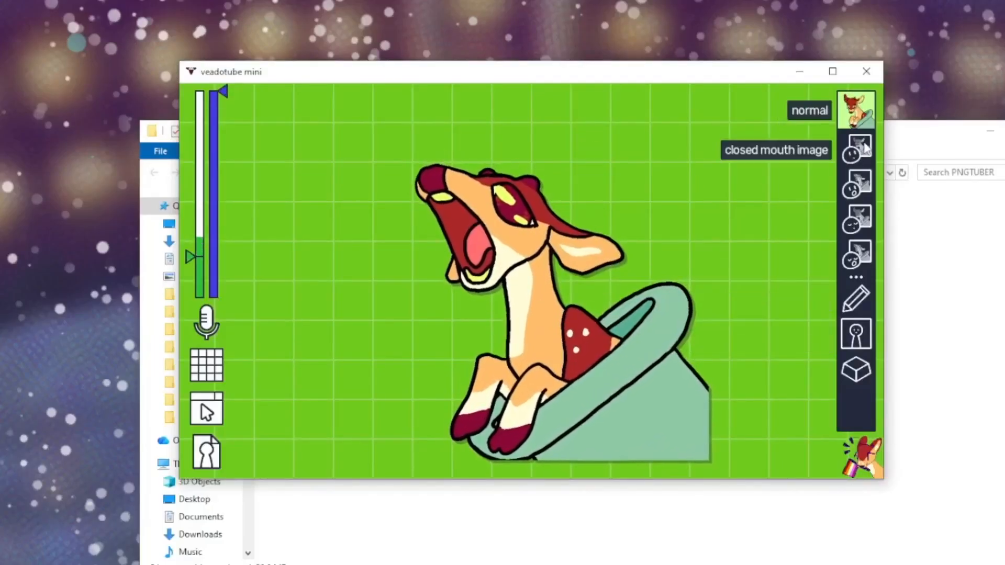
# Replace the normal state's closed mouth image with file 1 from Desktop > PNGTUBER > states > normall
pyautogui.click(855, 110)
pyautogui.click(784, 135)
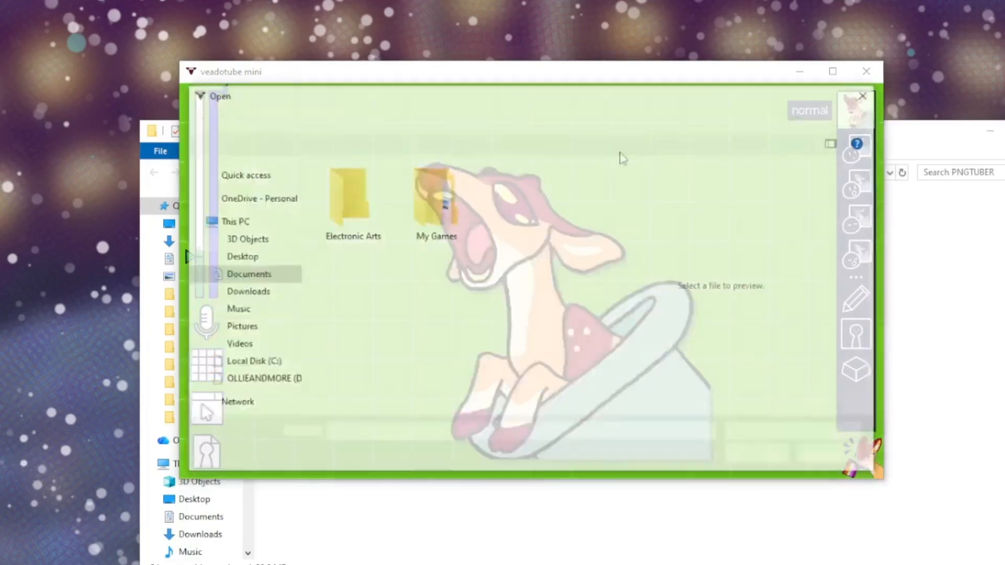
pyautogui.scroll(3, 246, 198)
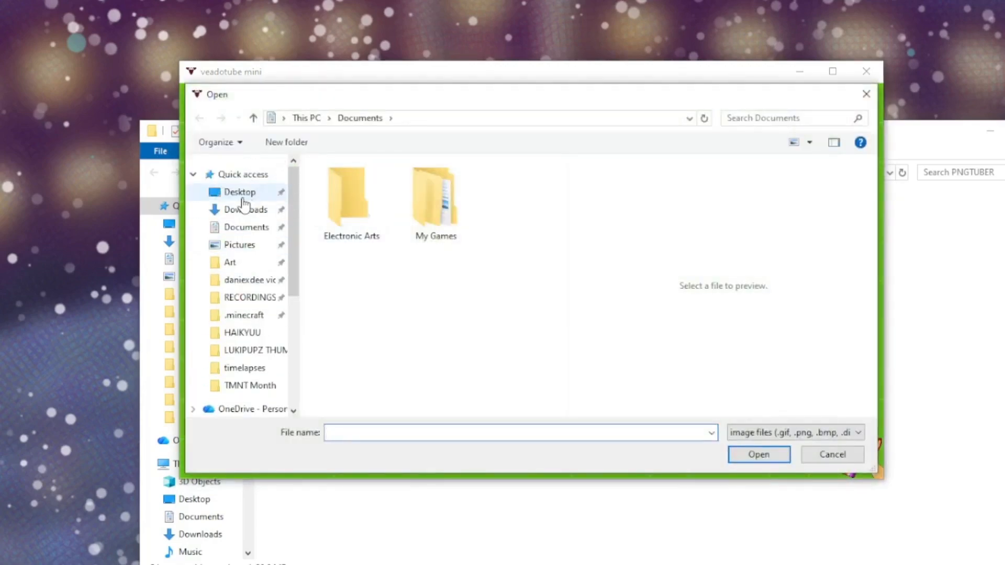
pyautogui.click(241, 195)
pyautogui.doubleClick(372, 222)
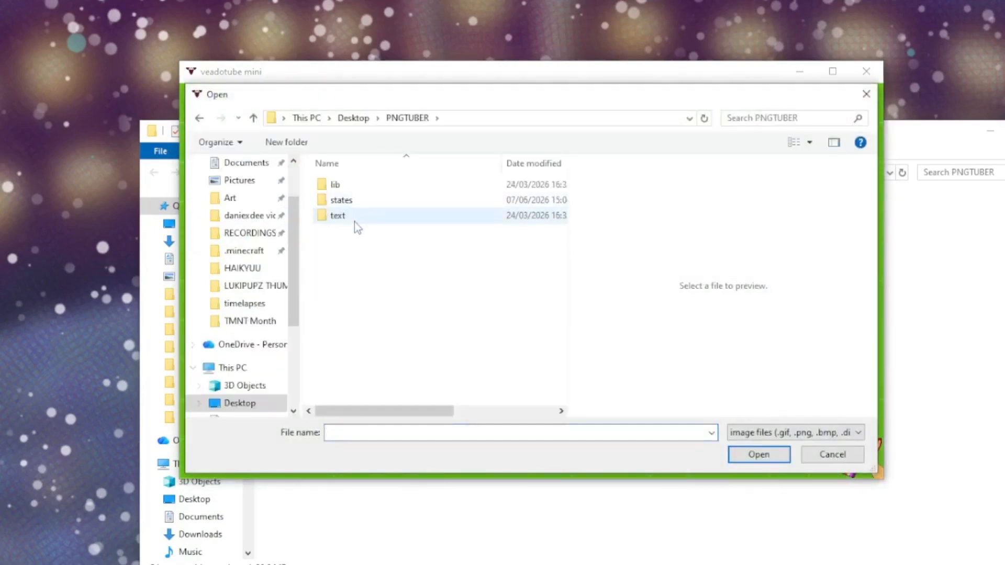
pyautogui.doubleClick(356, 202)
pyautogui.doubleClick(347, 185)
pyautogui.click(344, 188)
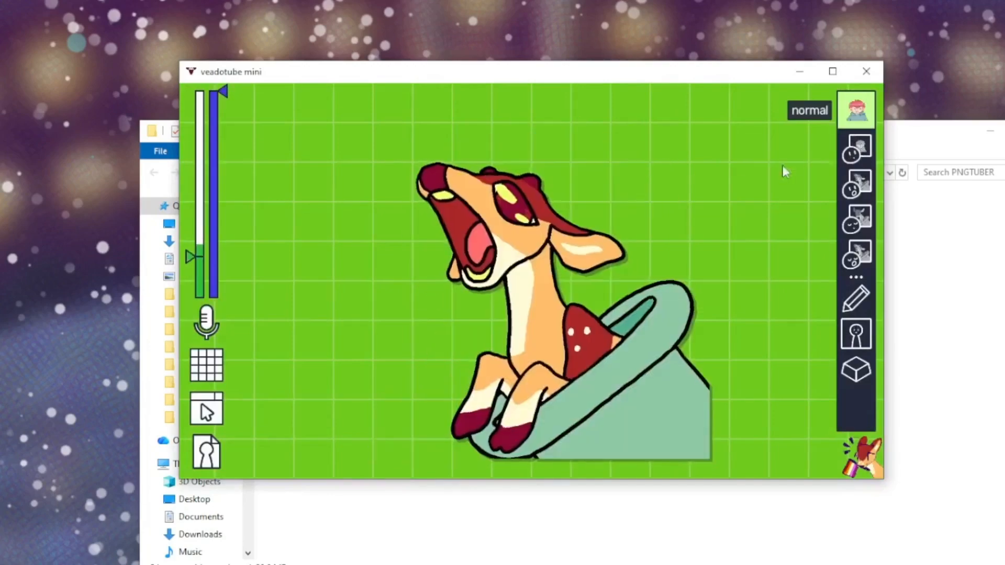
# Replace the normal state's closed mouth image with file 2 from the normall folder
pyautogui.click(853, 157)
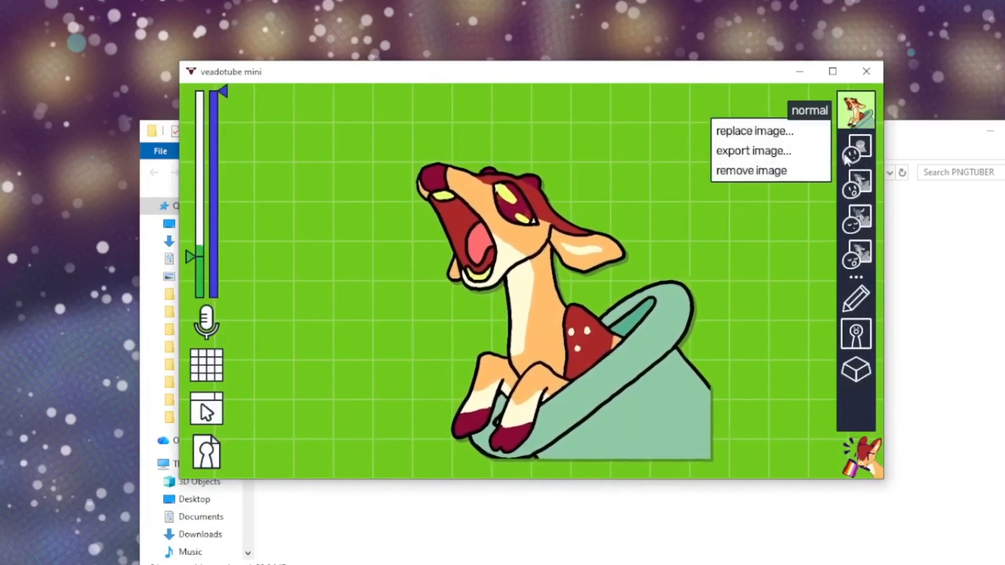
pyautogui.click(801, 134)
pyautogui.click(543, 225)
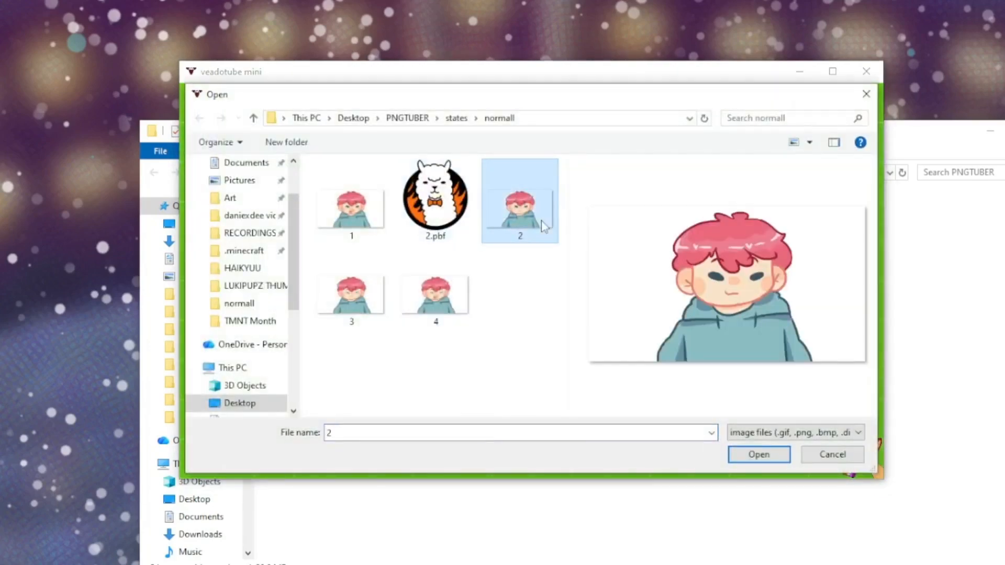
pyautogui.doubleClick(543, 225)
# Replace the normal state's open mouth image with file 1 from the normall folder
pyautogui.click(858, 183)
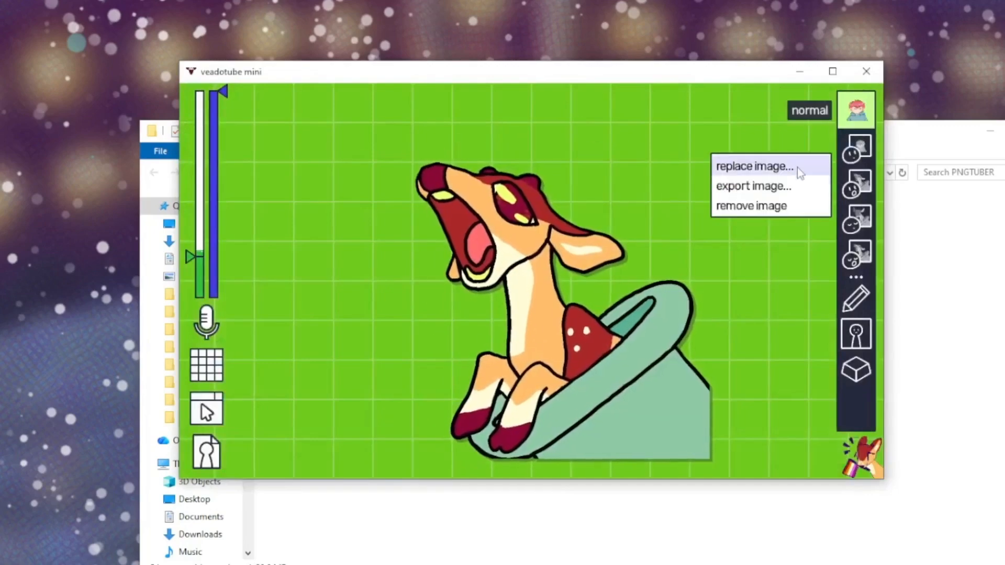
pyautogui.click(796, 168)
pyautogui.click(351, 304)
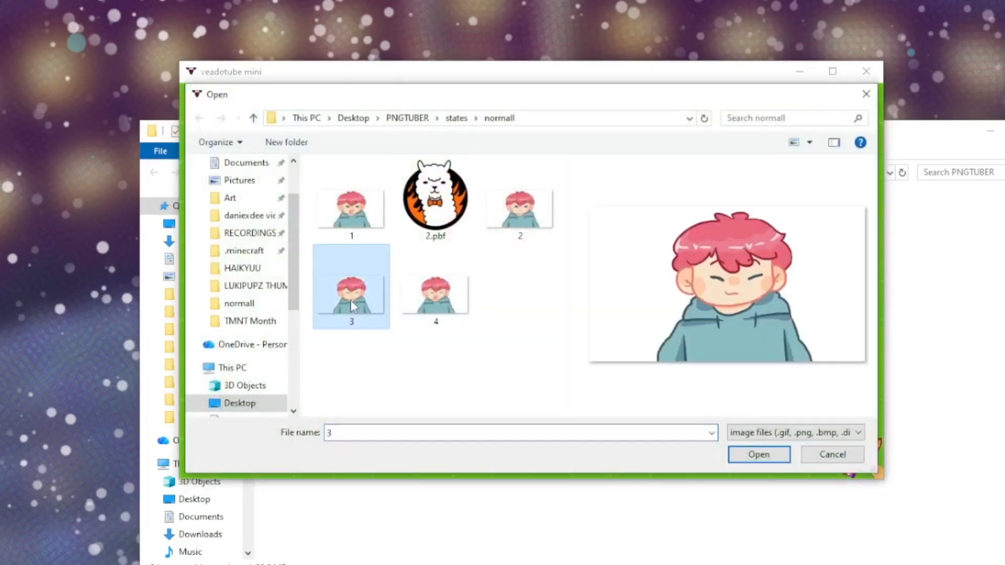
pyautogui.doubleClick(344, 212)
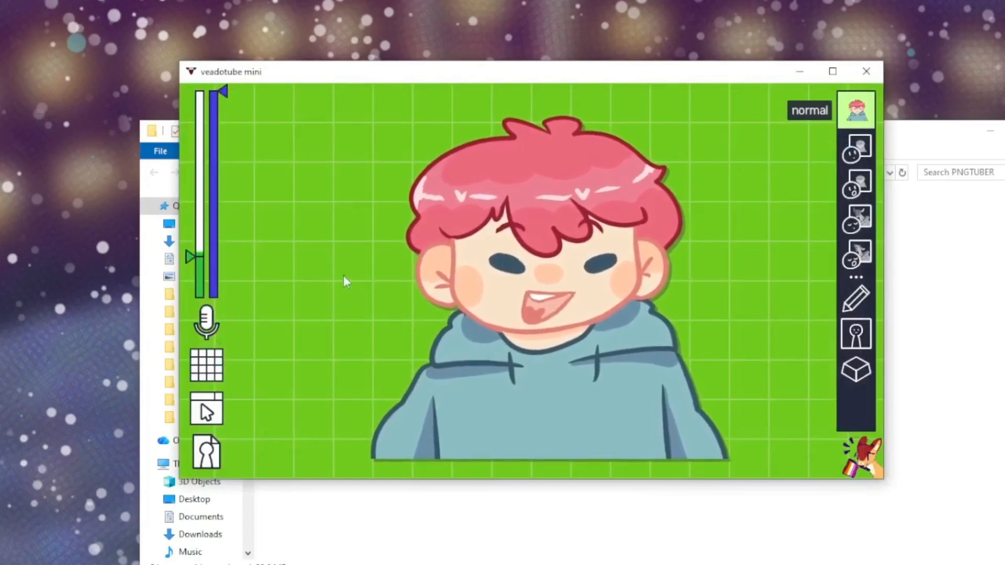
# Raise the microphone volume threshold that triggers the open mouth to a little over half of the meter
pyautogui.moveTo(196, 256); pyautogui.dragTo(197, 184)
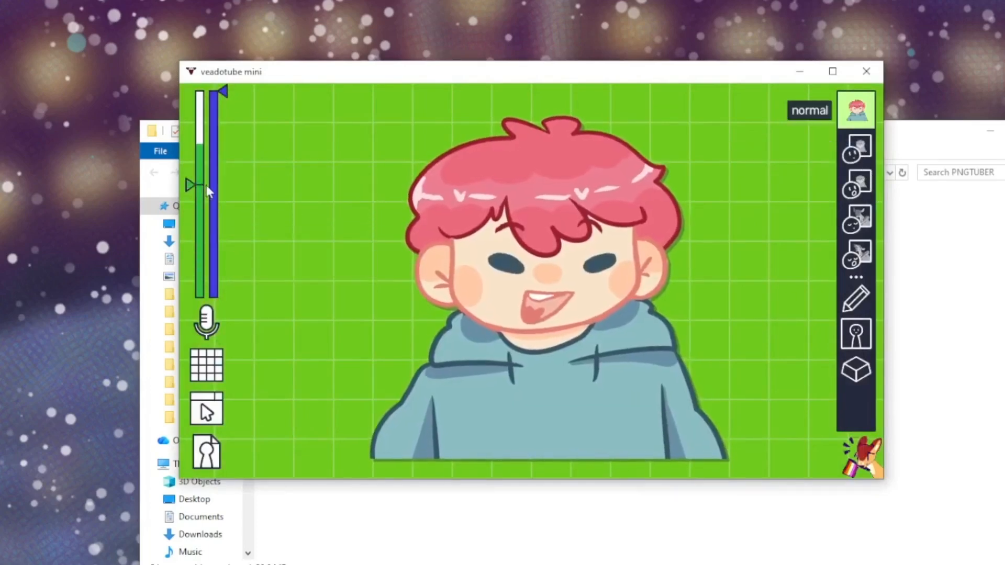
# Replace the blinking closed mouth image of the normal state with file 3 from the normall folder
pyautogui.rightClick(863, 184)
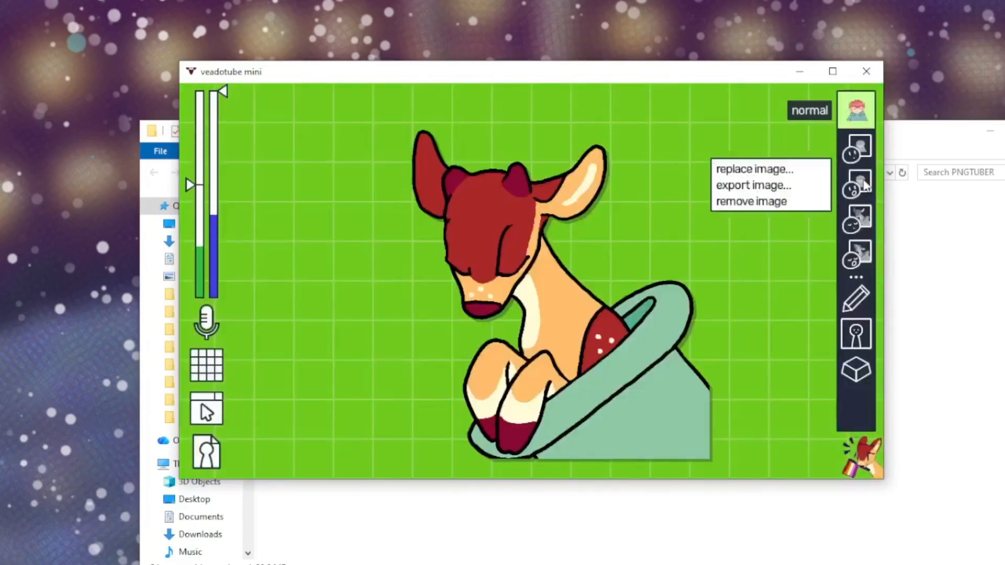
pyautogui.rightClick(864, 222)
pyautogui.click(797, 205)
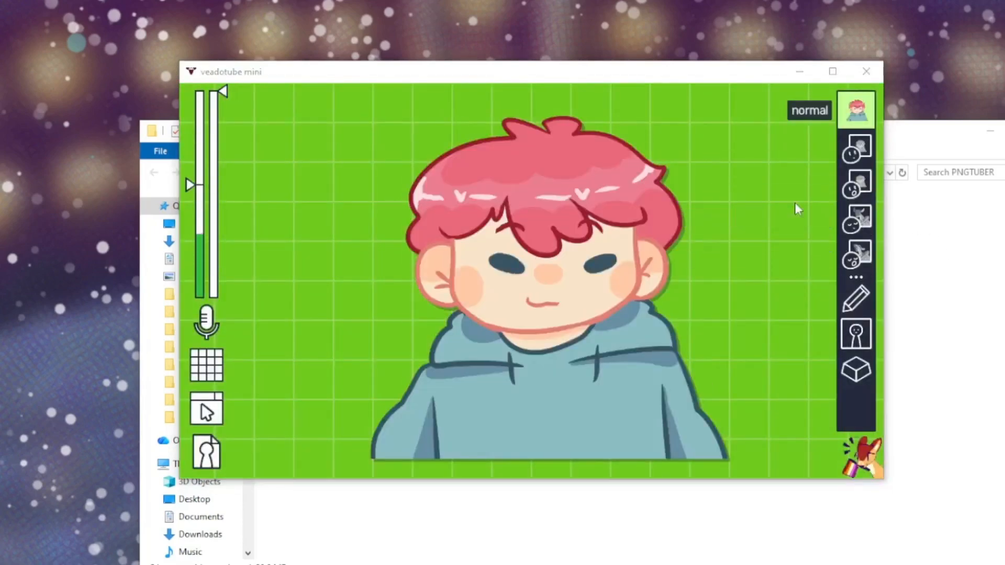
pyautogui.doubleClick(378, 269)
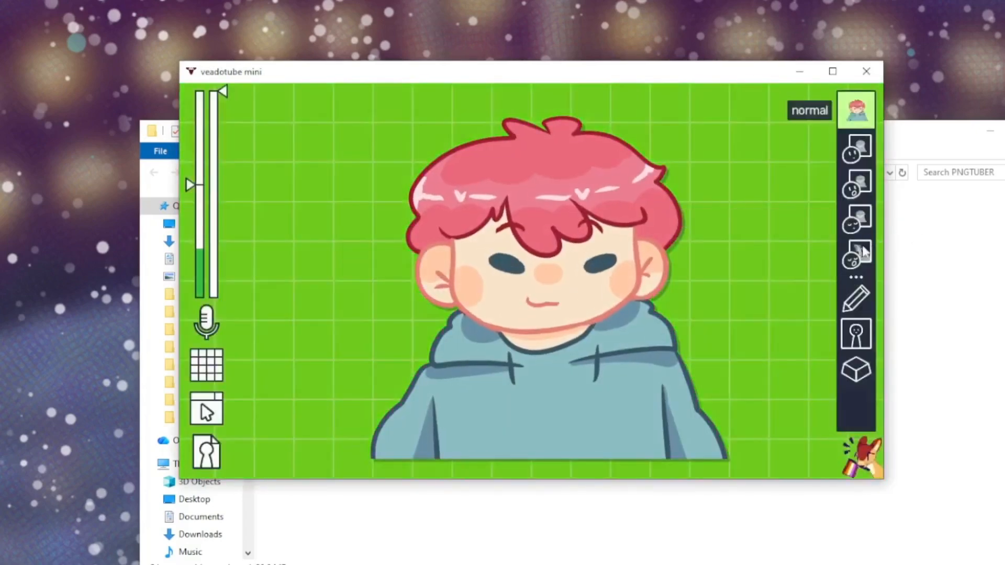
# Replace the blinking open mouth image of the normal state with file 4 from the normall folder
pyautogui.rightClick(852, 268)
pyautogui.click(795, 242)
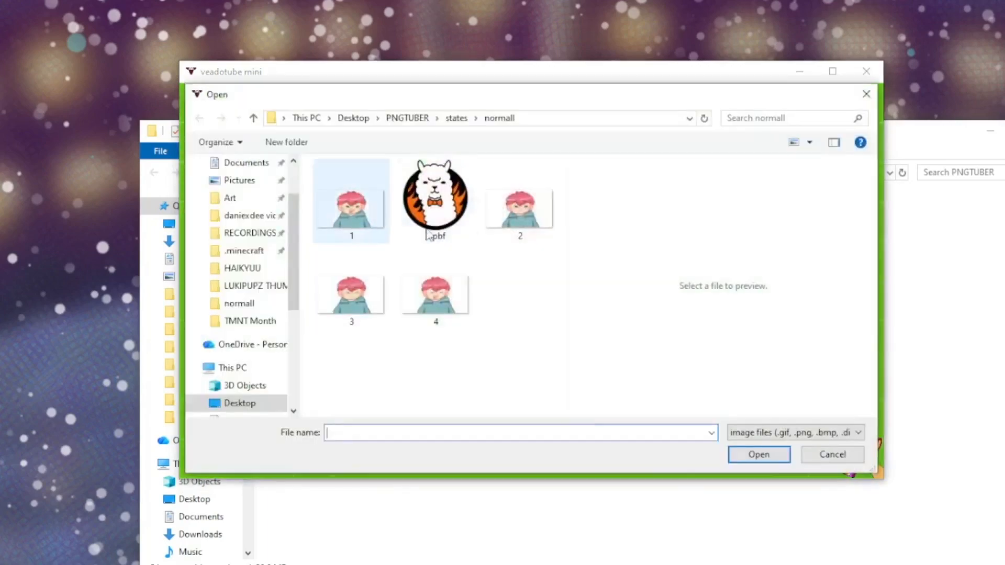
pyautogui.click(423, 314)
pyautogui.doubleClick(424, 314)
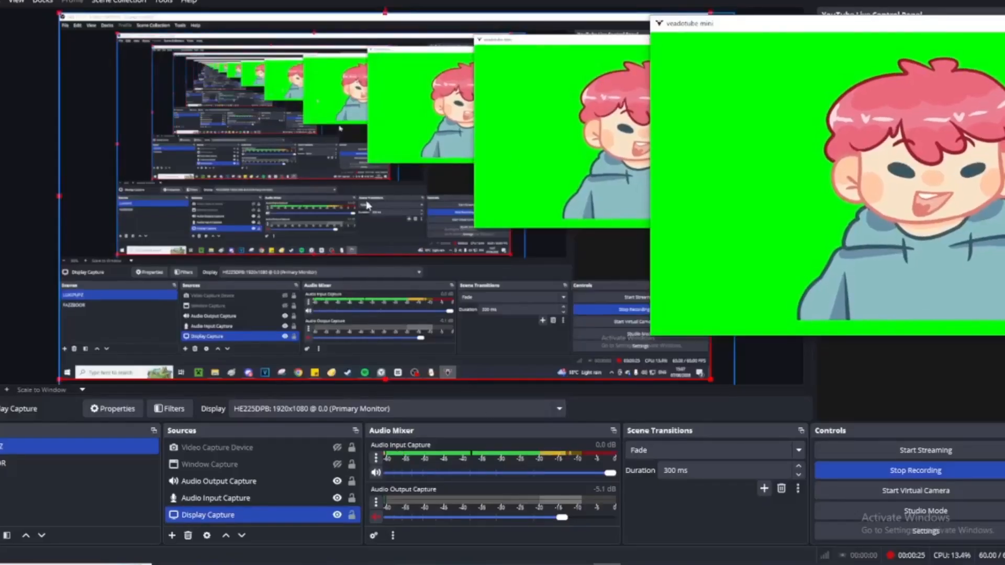
# Add a Window Capture source named "pngtuber" in OBS Studio that captures the veadotube mini window
pyautogui.click(171, 536)
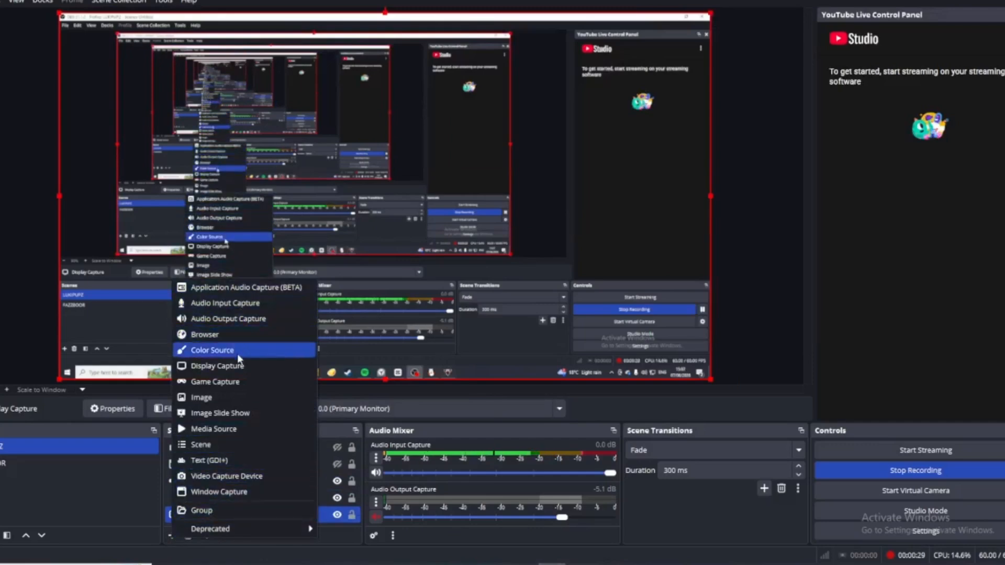
pyautogui.click(283, 491)
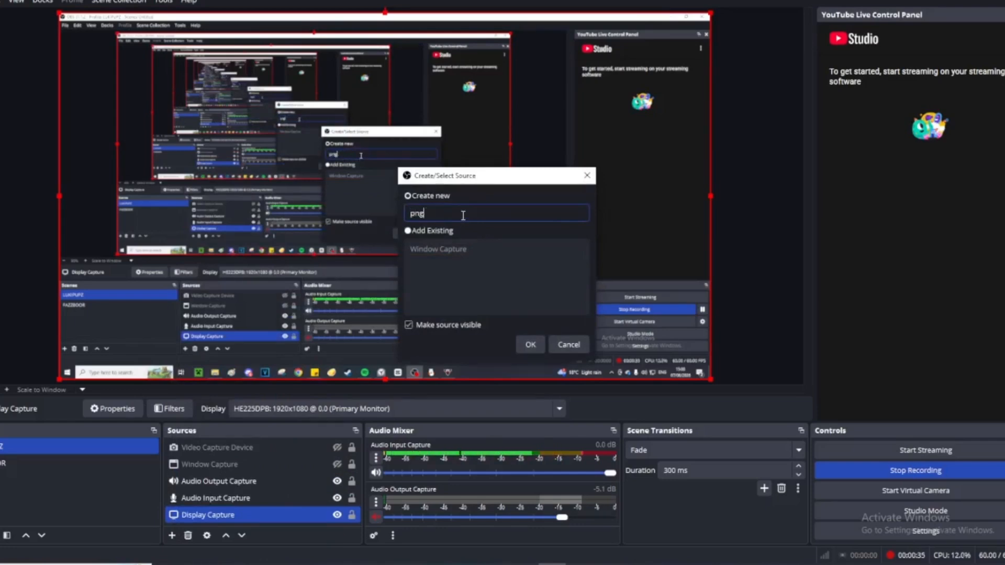
pyautogui.press('Return')
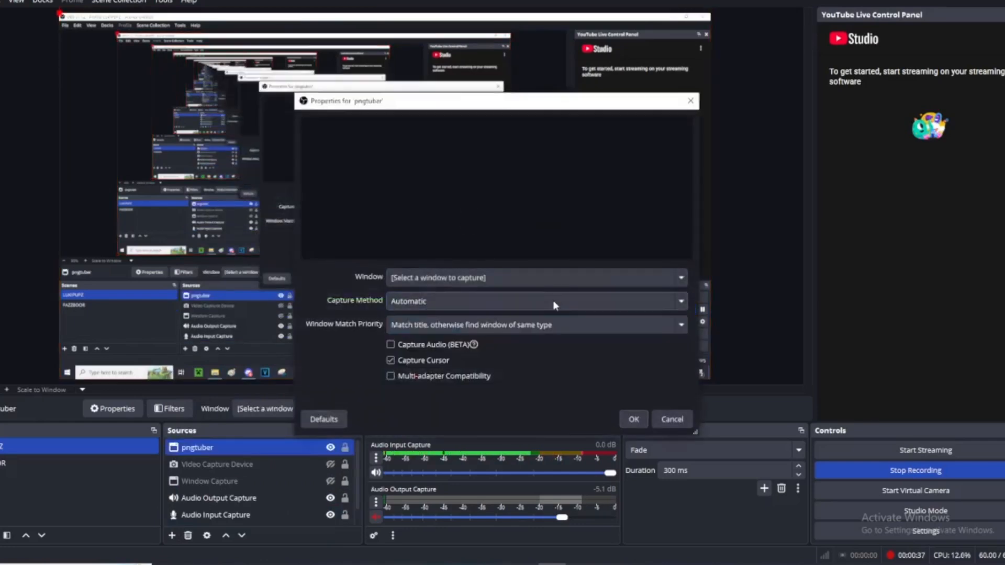
pyautogui.click(534, 279)
pyautogui.click(516, 315)
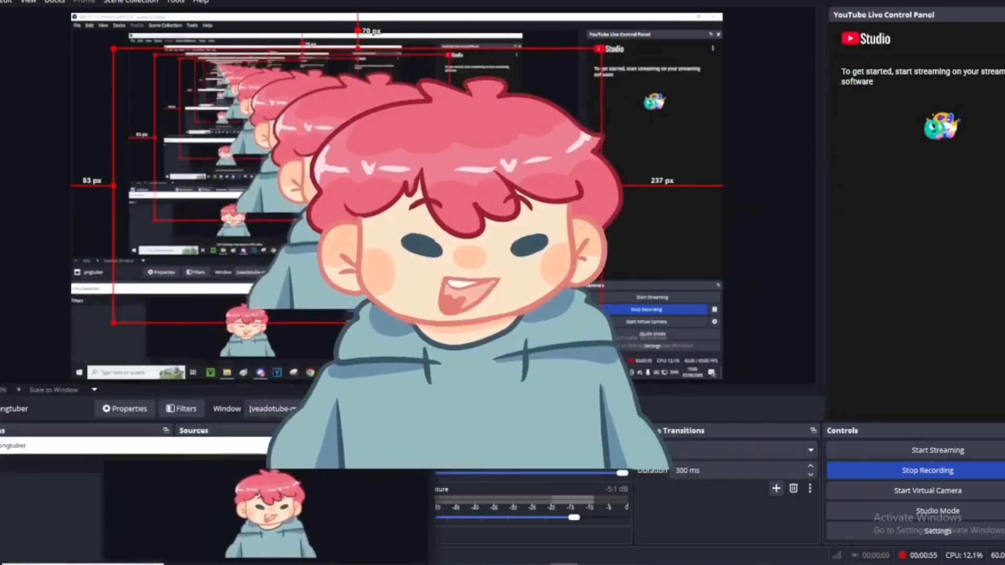
# Set the key color type of the pngtuber source's filter to Green and close the filters
pyautogui.moveTo(631, 63); pyautogui.dragTo(890, 65)
pyautogui.click(840, 220)
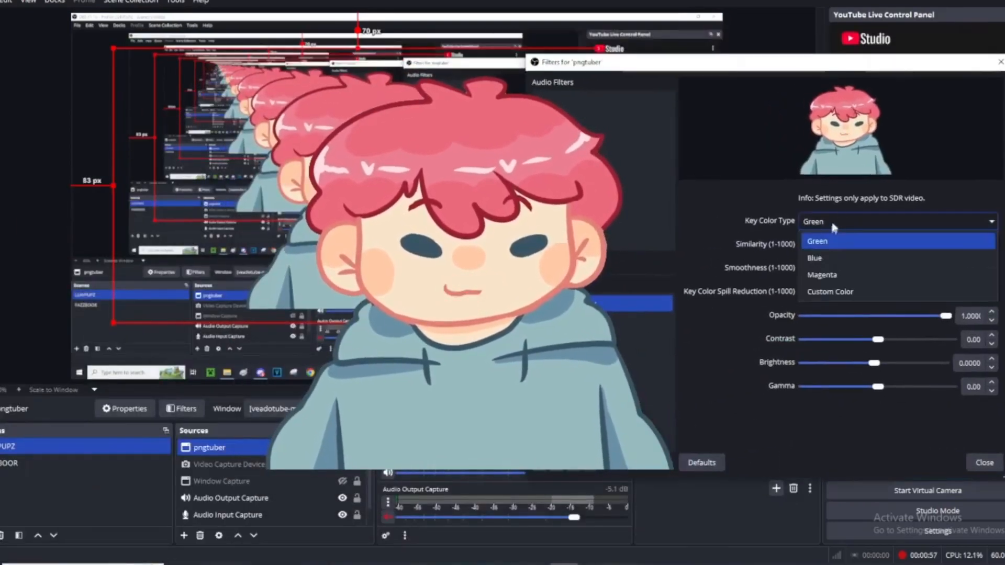
pyautogui.click(826, 232)
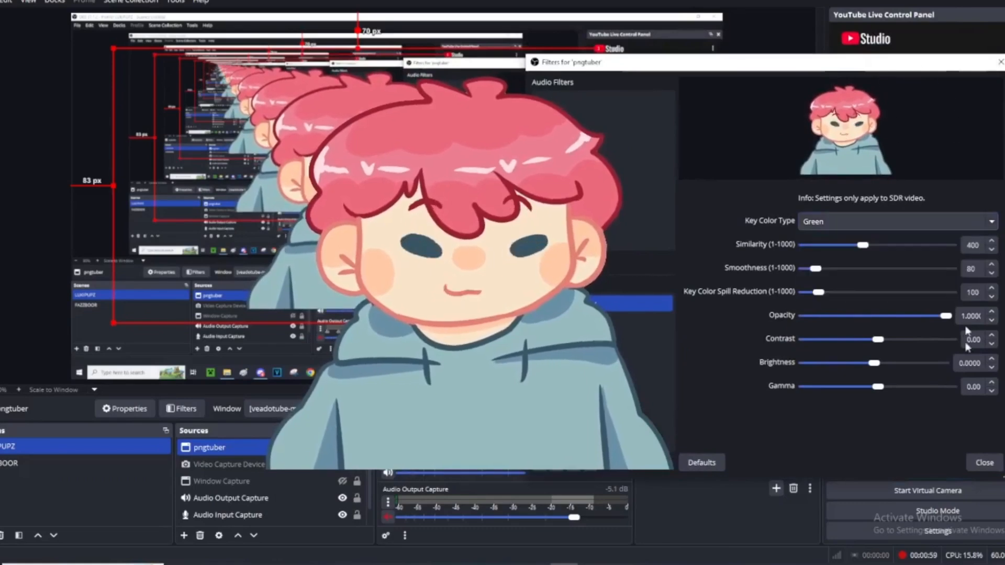
pyautogui.click(984, 463)
# Switch to veadotube mini and nudge the avatar's green background hue slightly in the display settings
pyautogui.click(619, 564)
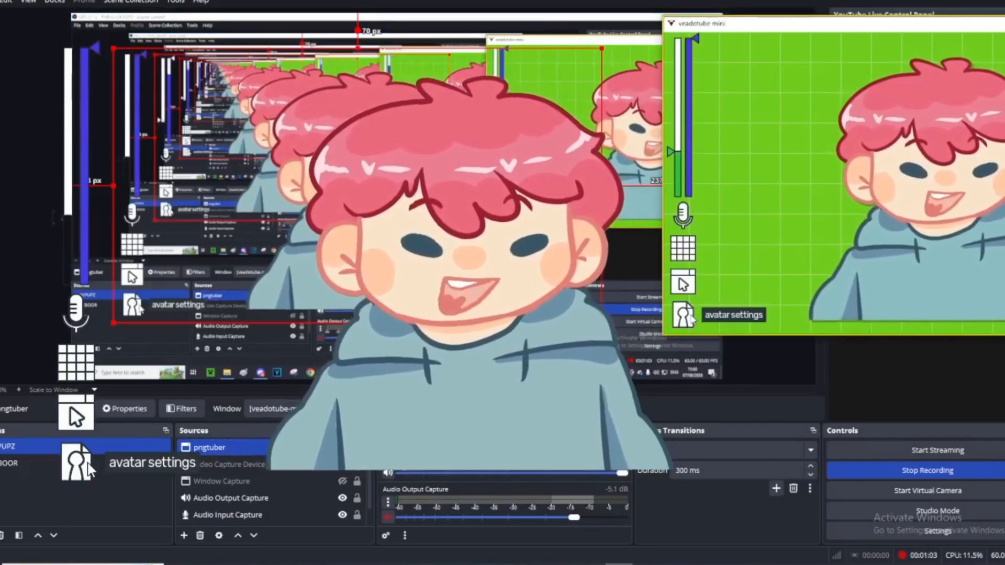
pyautogui.click(683, 249)
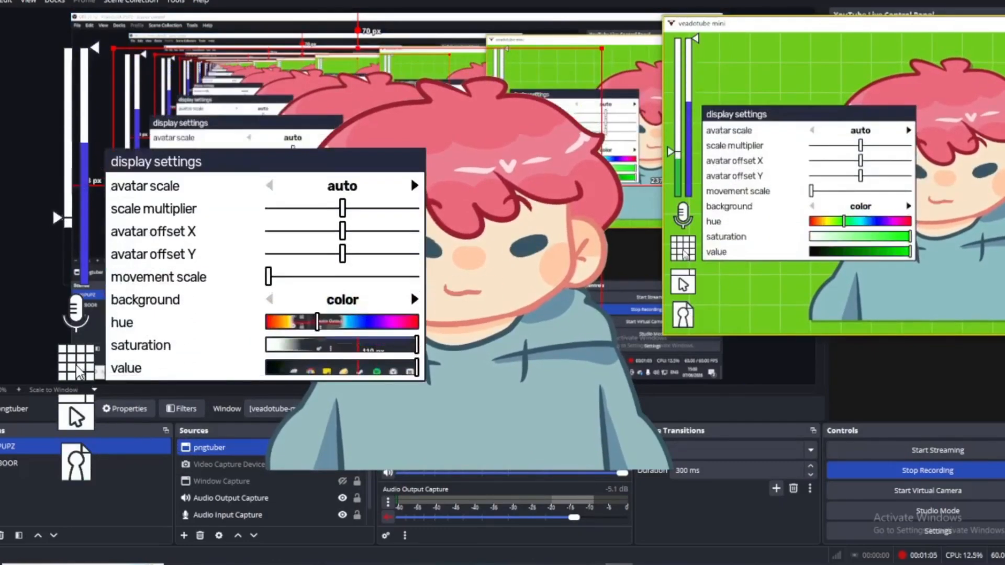
pyautogui.click(684, 254)
pyautogui.click(684, 250)
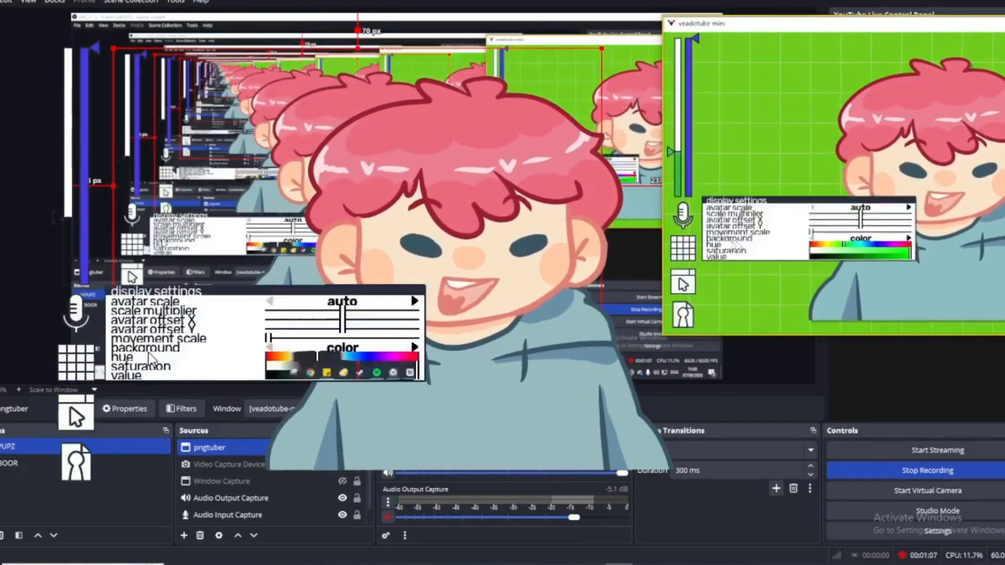
pyautogui.moveTo(844, 221)
pyautogui.mouseDown()
pyautogui.moveTo(797, 233)
pyautogui.moveTo(847, 232)
pyautogui.mouseUp()
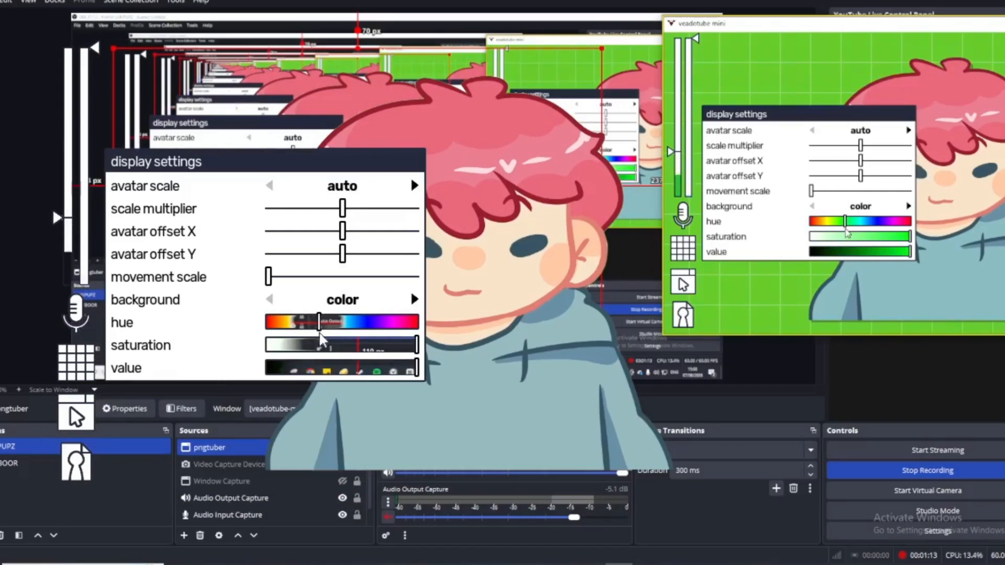
# Return to OBS, shrink the pngtuber source into the canvas's lower-left corner, and then reposition the veadotube mini window on the desktop
pyautogui.click(661, 514)
pyautogui.moveTo(471, 210); pyautogui.dragTo(331, 289)
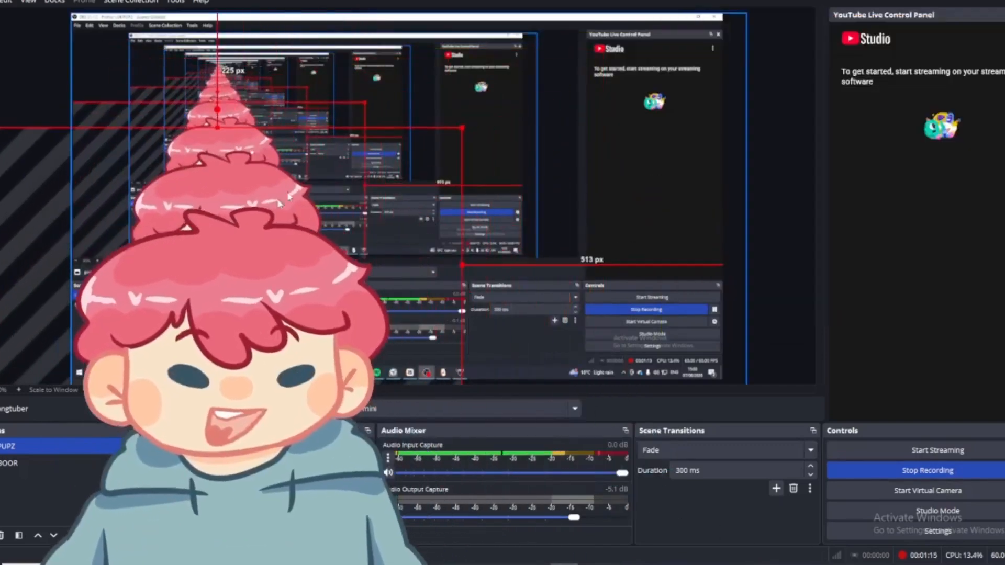
pyautogui.moveTo(462, 127); pyautogui.dragTo(280, 229)
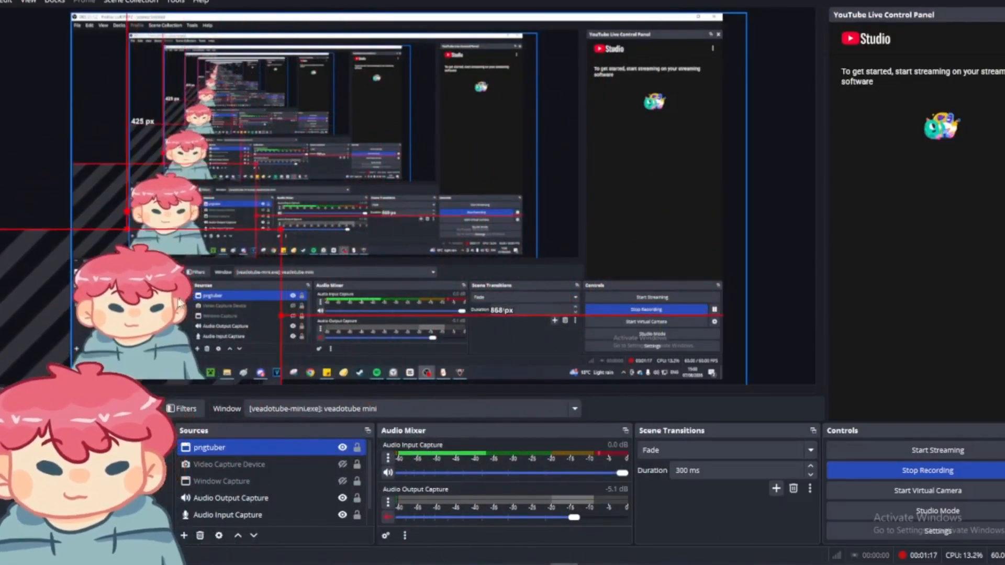
pyautogui.moveTo(123, 355); pyautogui.dragTo(194, 238)
pyautogui.moveTo(217, 193); pyautogui.dragTo(215, 286)
pyautogui.moveTo(282, 288); pyautogui.dragTo(191, 306)
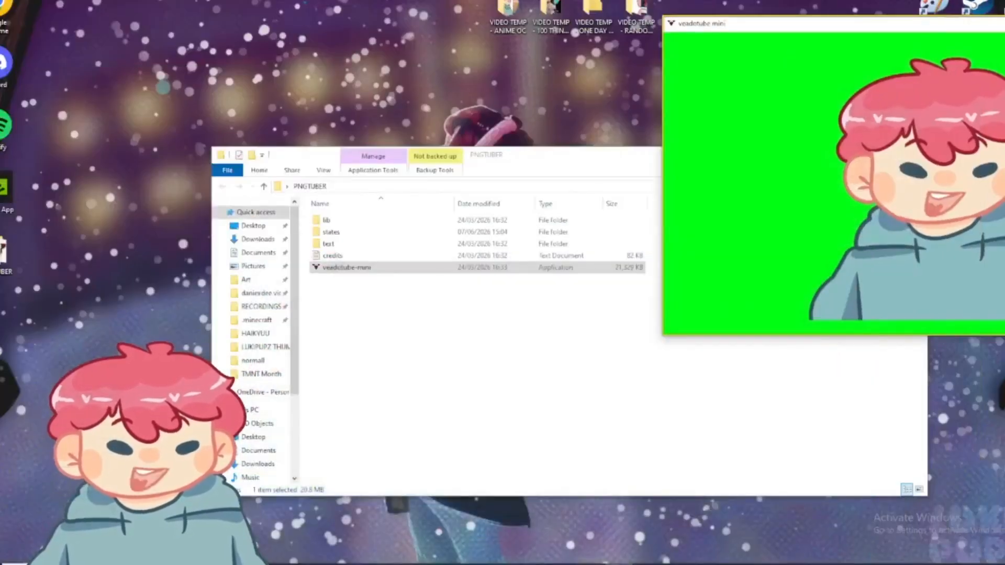
pyautogui.moveTo(800, 31); pyautogui.dragTo(286, 199)
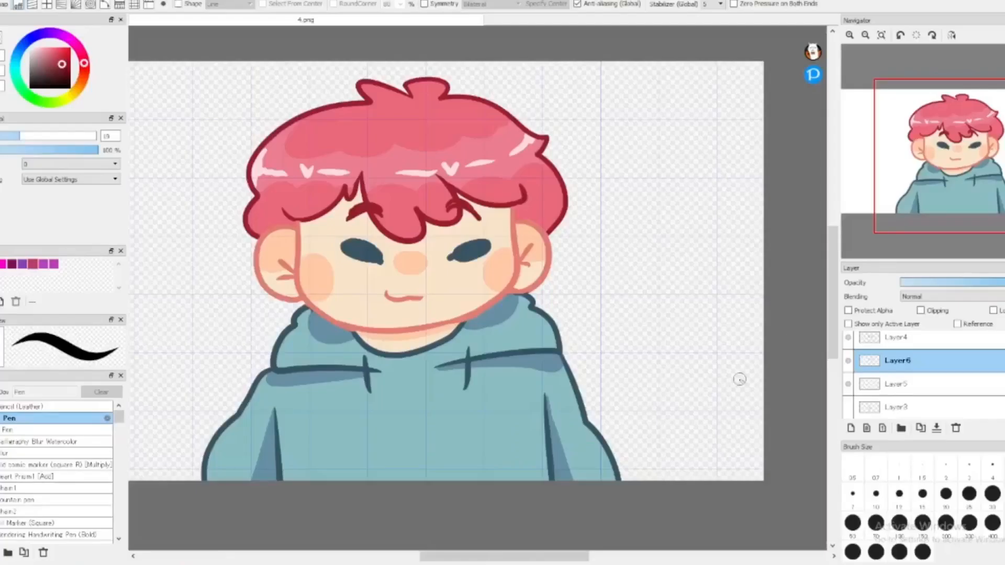
# In the drawing program, fade Layer4 of 4.png and draw sad eyes and eyebrows on a new layer above it
pyautogui.click(858, 345)
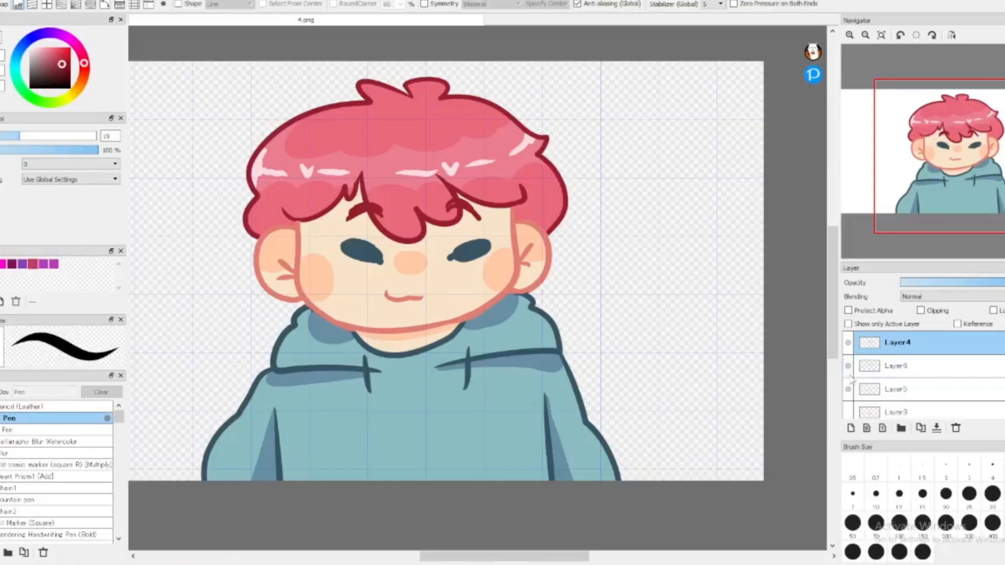
pyautogui.click(850, 428)
pyautogui.click(940, 340)
pyautogui.moveTo(464, 241); pyautogui.dragTo(478, 247)
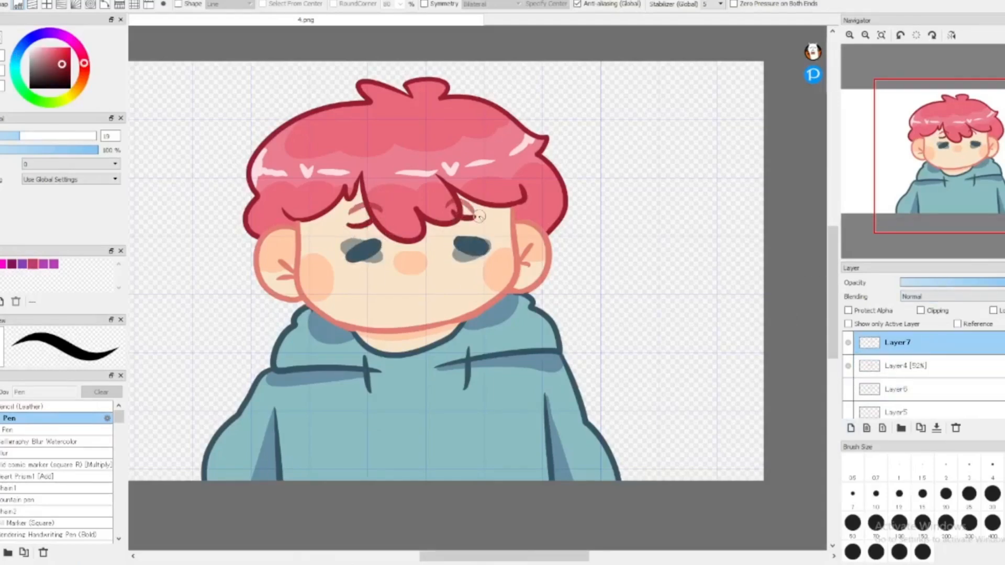
# Group the original expression layers in a folder named normal and hide the open mouth on Layer3
pyautogui.click(900, 366)
pyautogui.click(901, 428)
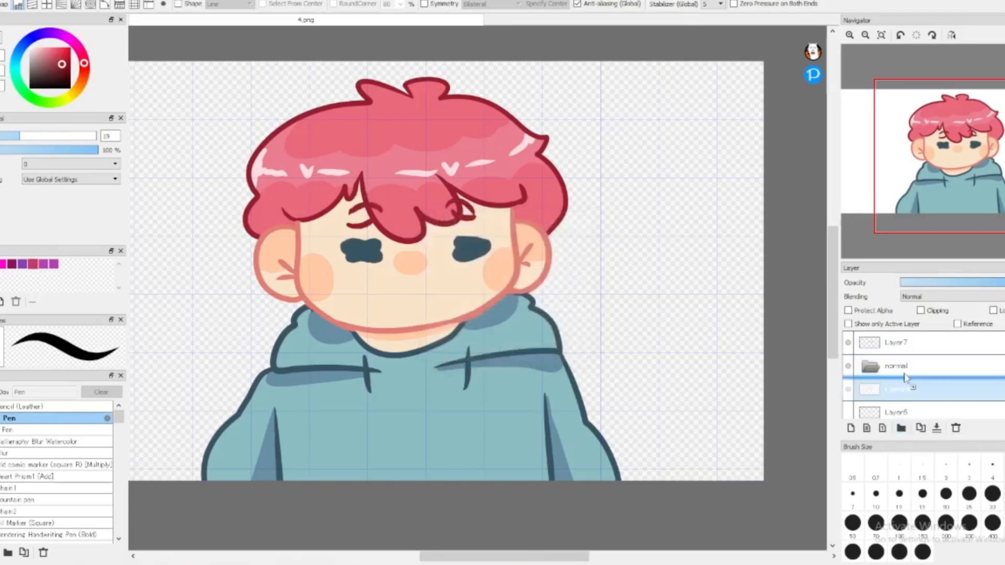
pyautogui.moveTo(895, 387); pyautogui.dragTo(872, 371)
pyautogui.scroll(-3, 873, 372)
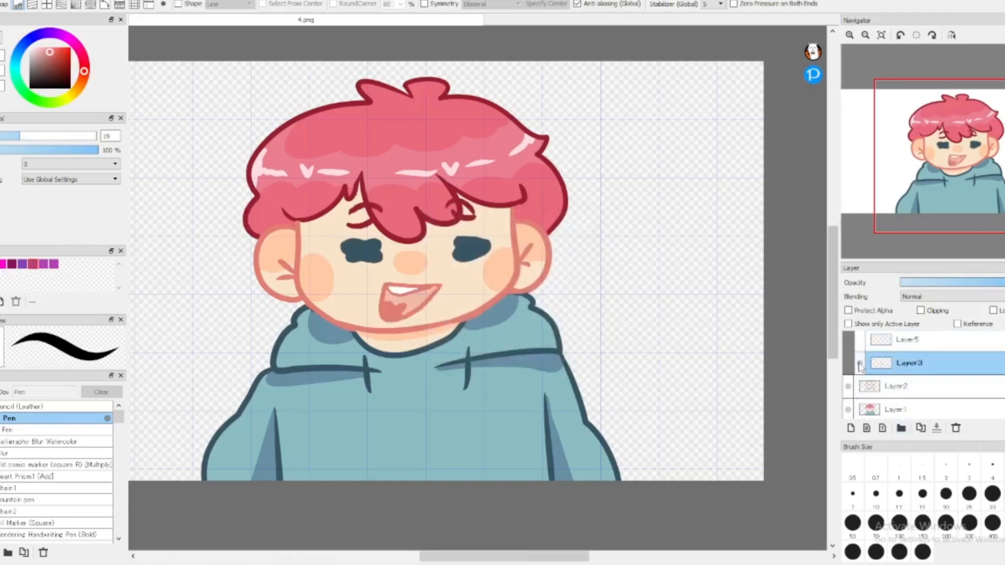
pyautogui.click(859, 366)
pyautogui.scroll(3, 889, 367)
# Name the new expression folder sad and draw a filled, slightly open mouth on a new layer inside it
pyautogui.doubleClick(898, 342)
pyautogui.write('sa')
pyautogui.click(850, 428)
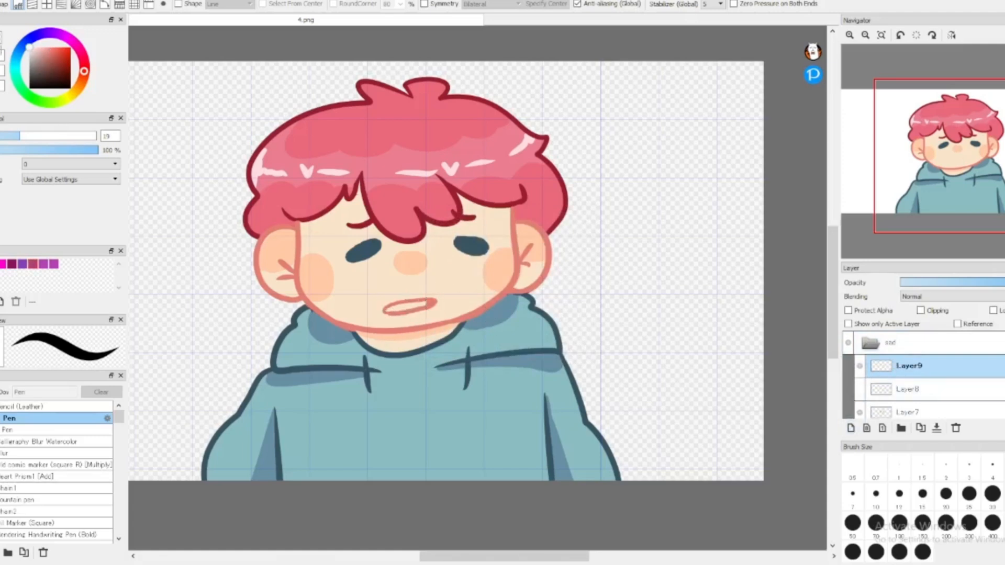
pyautogui.press('g')
pyautogui.click(408, 307)
# Show the frown instead of the open mouth, fade Layer7, and draw closed eyes and eyebrows on a new layer
pyautogui.click(859, 366)
pyautogui.click(859, 388)
pyautogui.scroll(-2, 886, 399)
pyautogui.click(886, 399)
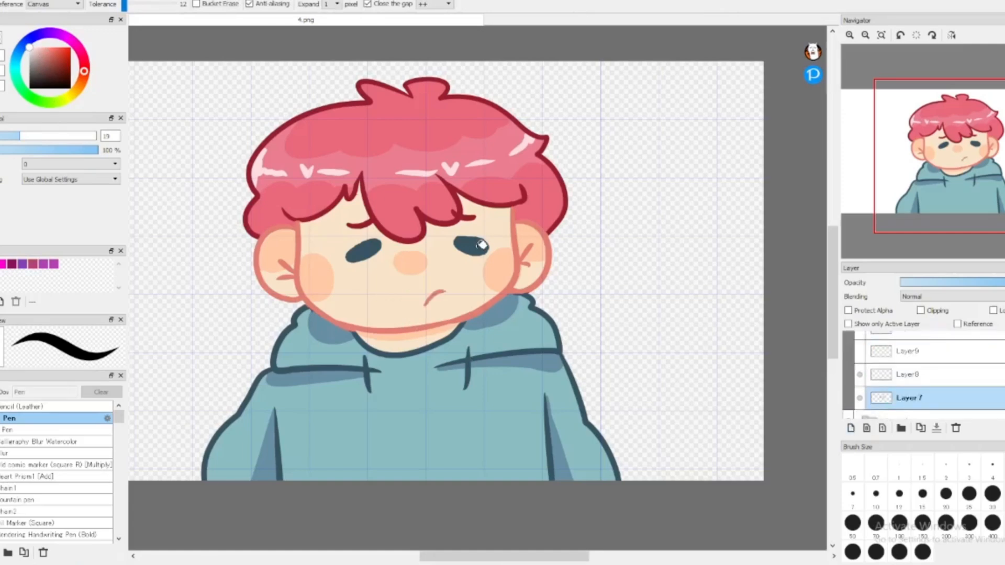
pyautogui.rightClick(482, 244)
pyautogui.click(934, 283)
pyautogui.scroll(1, 910, 374)
pyautogui.click(910, 351)
pyautogui.press('b')
pyautogui.rightClick(456, 215)
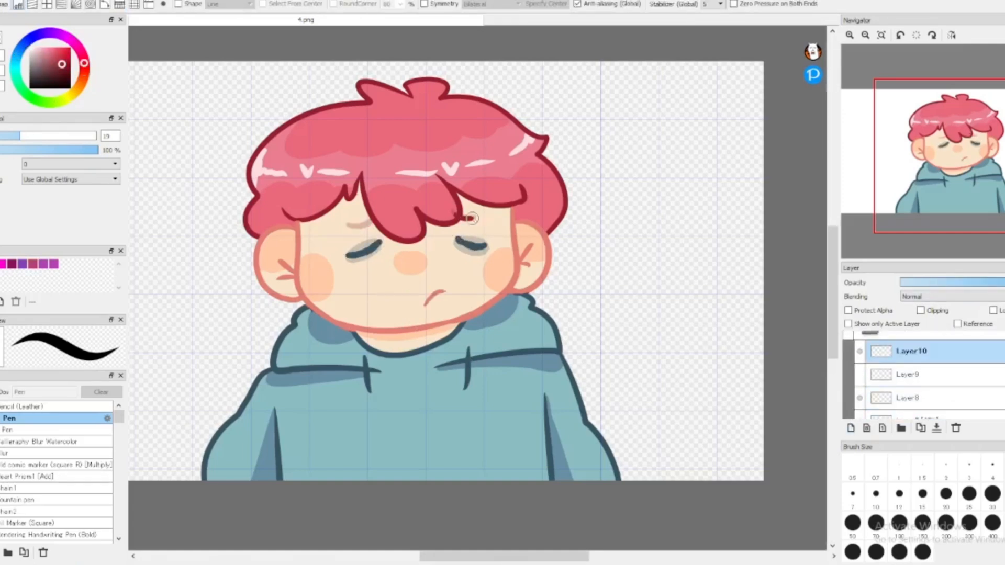
pyautogui.click(907, 398)
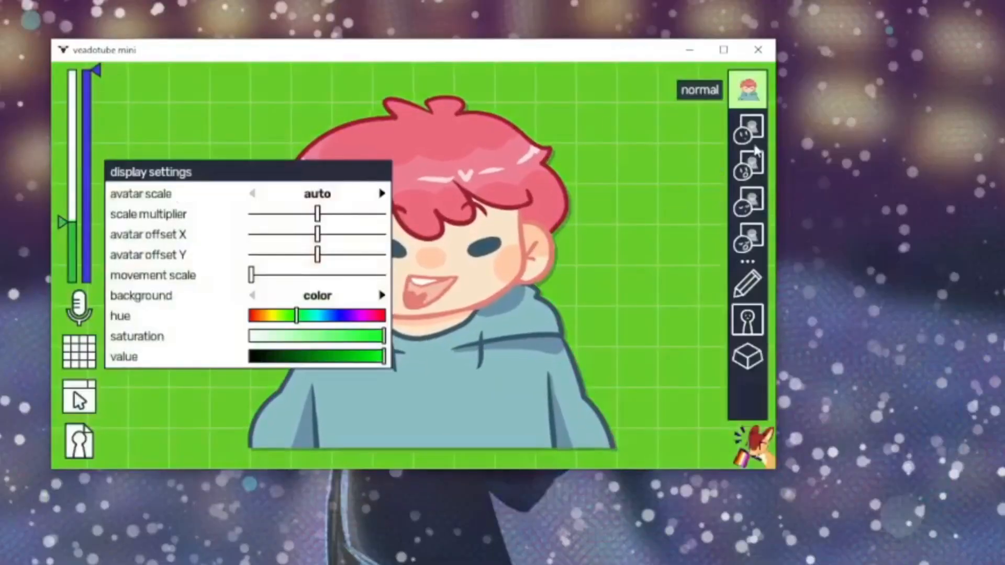
# In veadotube mini, add a second avatar state and expand its settings
pyautogui.click(748, 90)
pyautogui.click(747, 125)
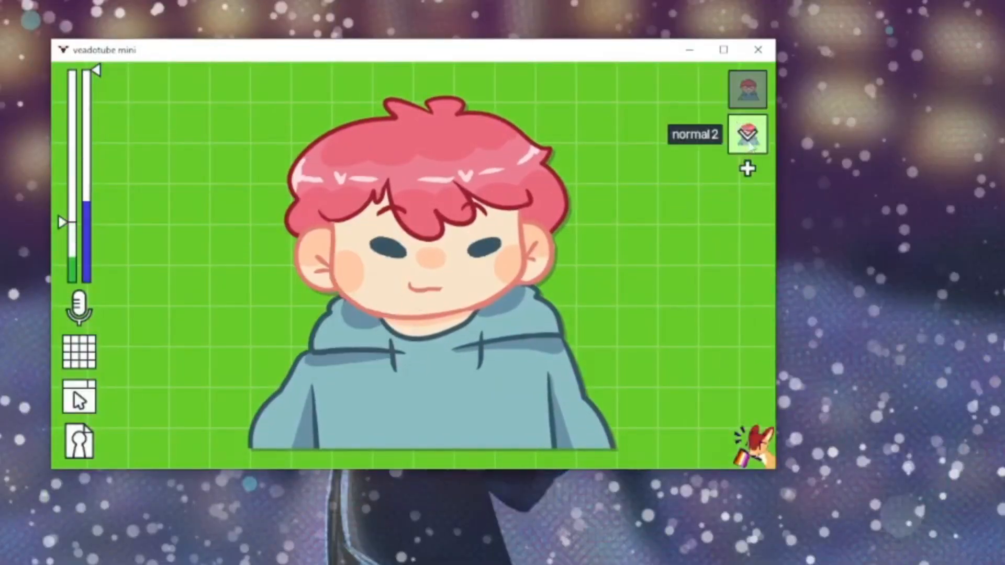
pyautogui.click(749, 131)
pyautogui.click(748, 131)
# Replace the closed mouth image of the normal 2 state with file sad1 from the normall folder
pyautogui.click(701, 109)
pyautogui.scroll(-1, 318, 251)
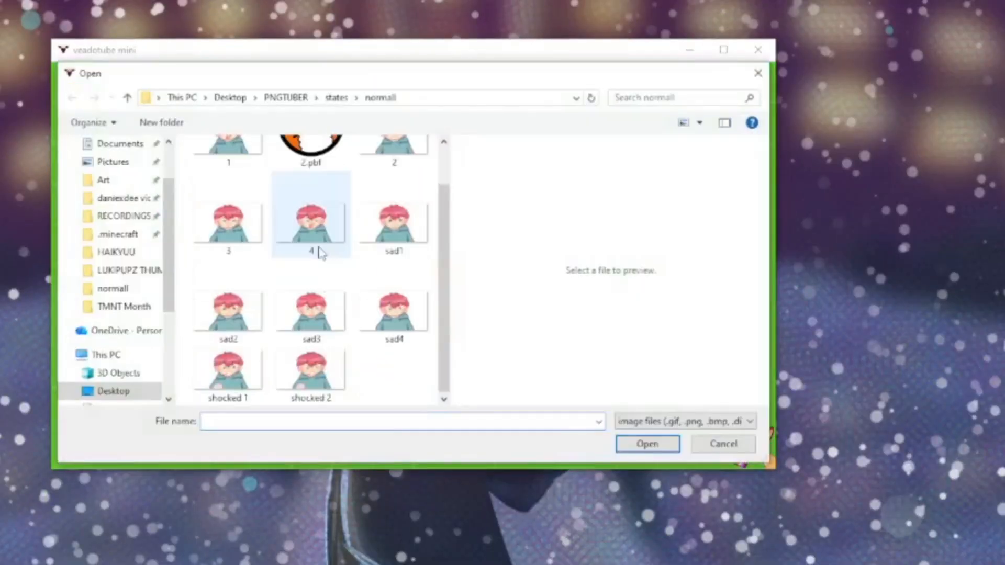
pyautogui.click(384, 243)
pyautogui.moveTo(354, 74); pyautogui.dragTo(383, 181)
pyautogui.doubleClick(419, 320)
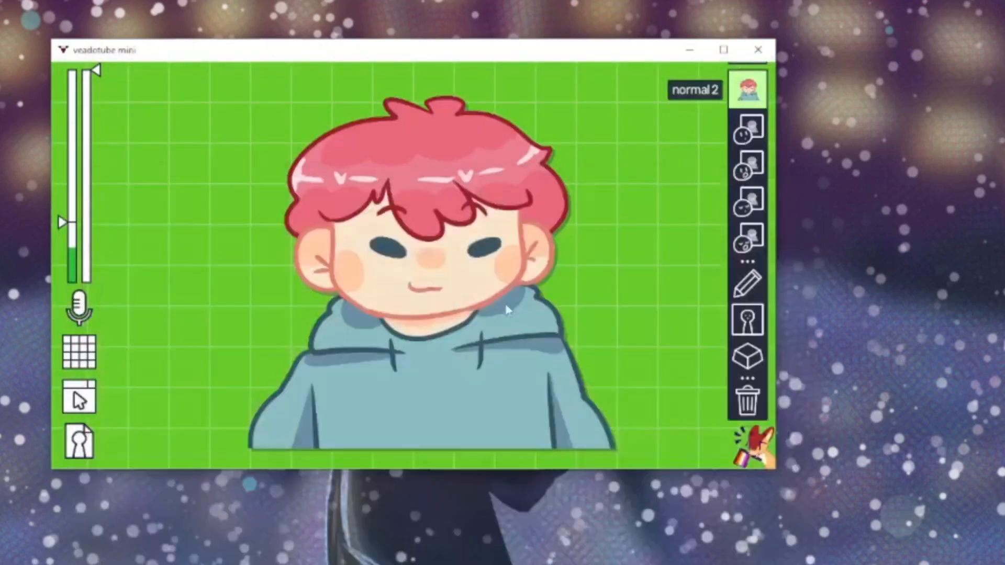
# Replace the open mouth image of the normal 2 state with file sad2 from the normall folder
pyautogui.click(738, 169)
pyautogui.click(649, 152)
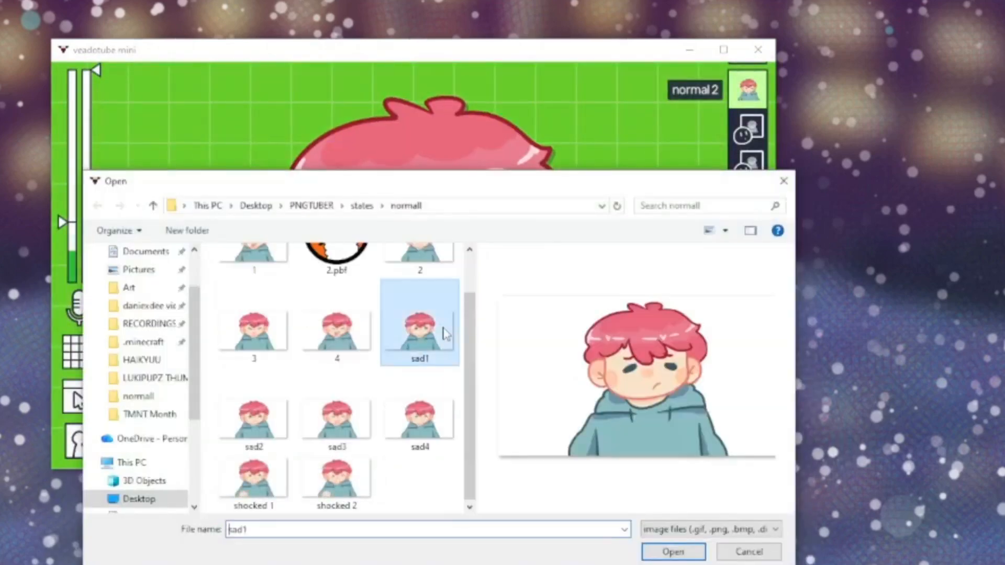
pyautogui.click(257, 447)
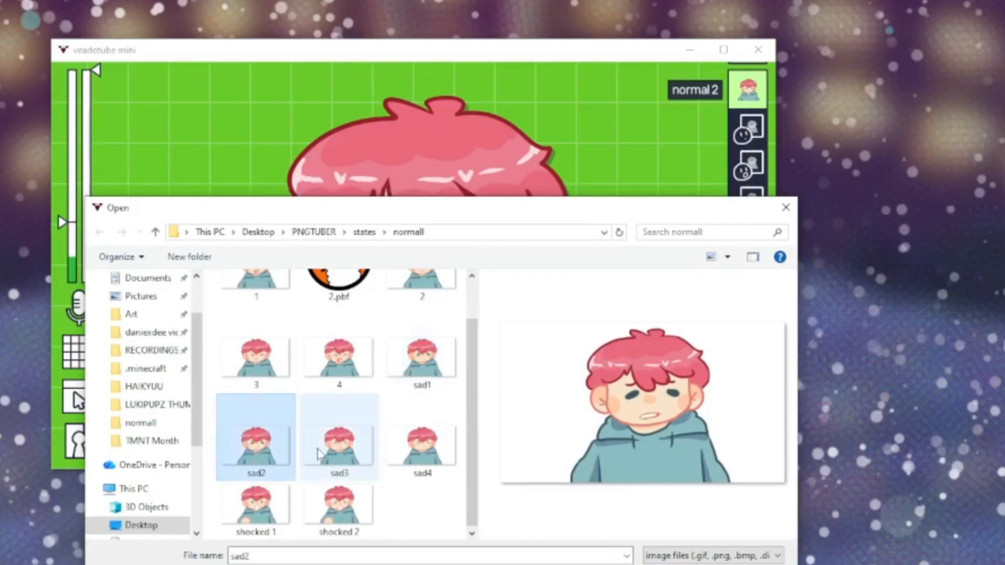
pyautogui.doubleClick(262, 453)
# Replace the blinking closed mouth image of the normal 2 state with file sad3 from the normall folder
pyautogui.click(744, 201)
pyautogui.click(654, 185)
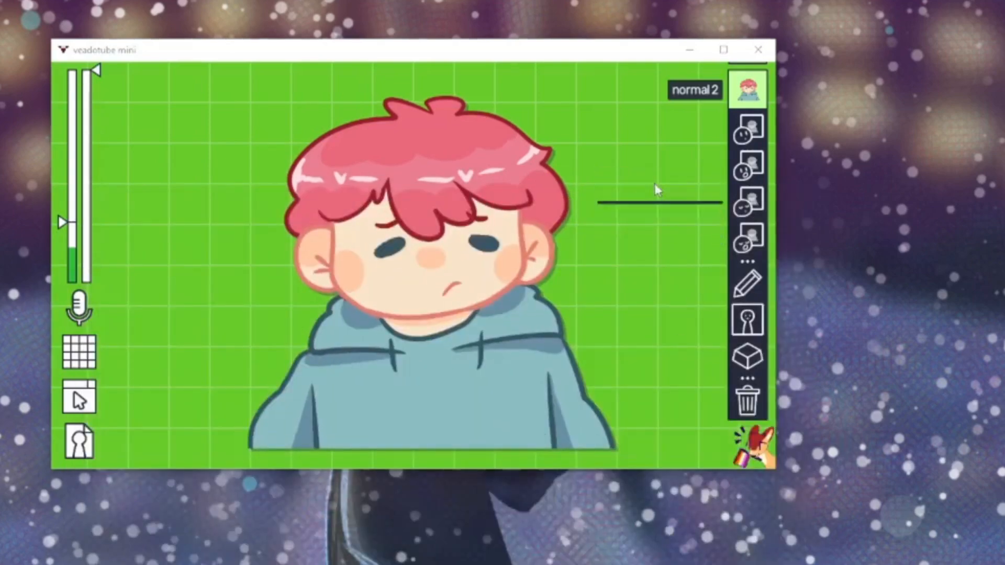
pyautogui.scroll(-1, 450, 422)
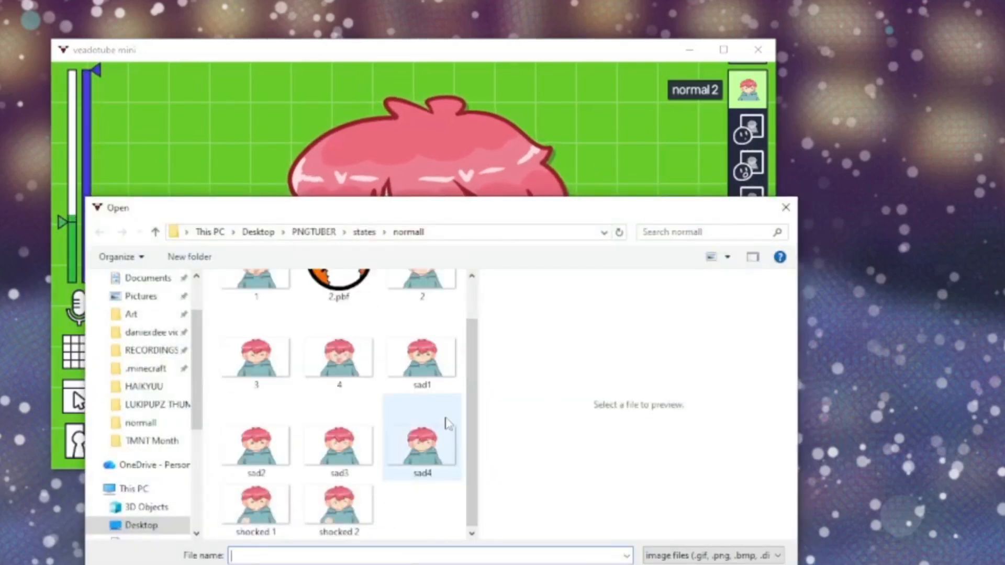
pyautogui.click(256, 505)
pyautogui.click(327, 454)
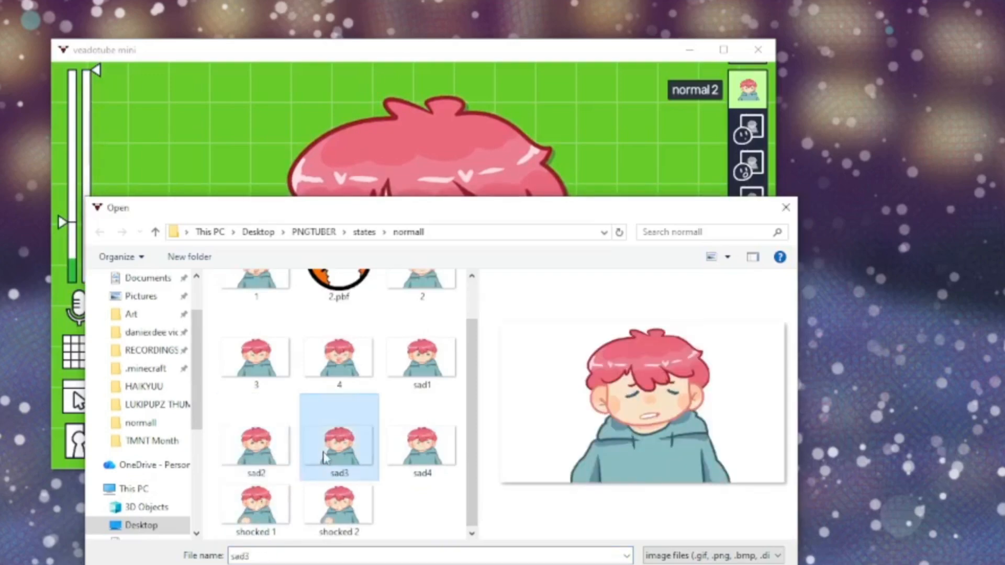
pyautogui.doubleClick(323, 455)
# Replace the blinking open mouth image of the normal 2 state with file sad3 from the normall folder
pyautogui.click(747, 231)
pyautogui.click(676, 223)
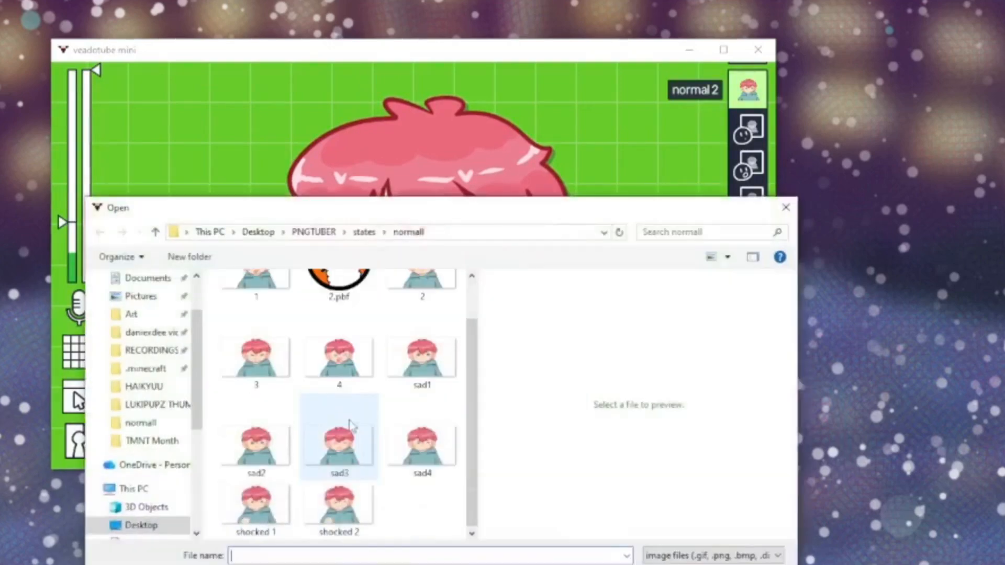
pyautogui.click(273, 456)
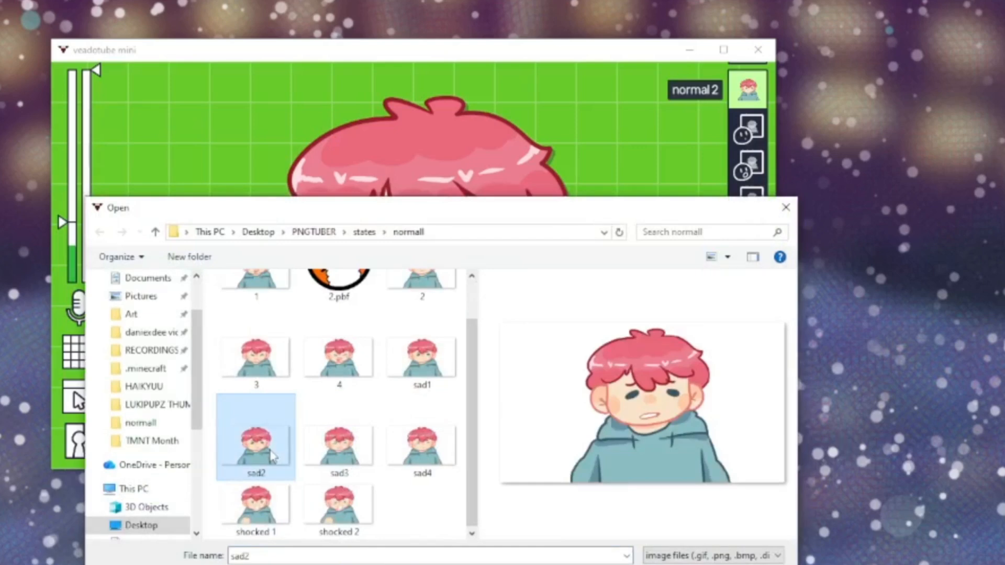
pyautogui.click(429, 452)
pyautogui.moveTo(508, 209); pyautogui.dragTo(525, 262)
pyautogui.click(360, 505)
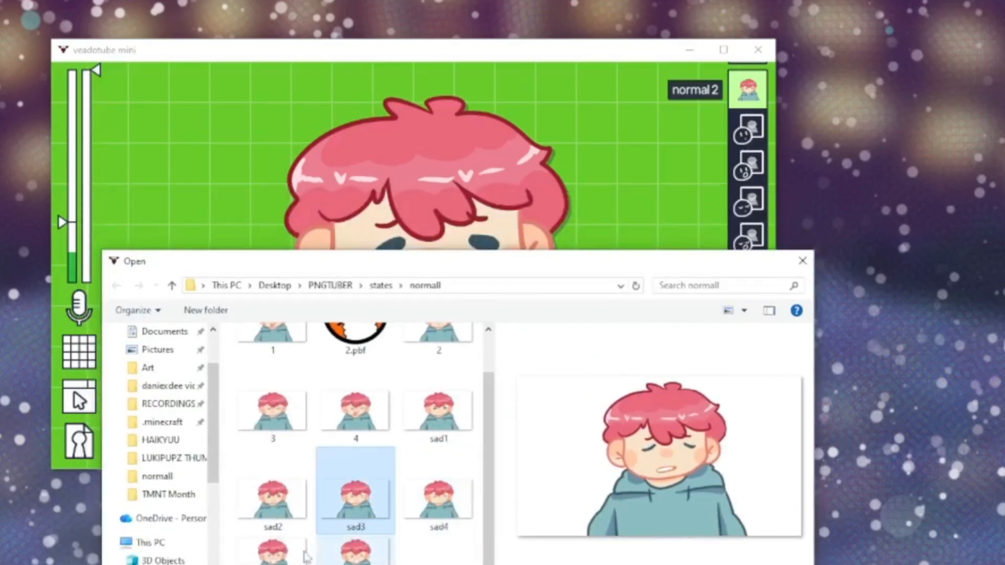
pyautogui.doubleClick(374, 497)
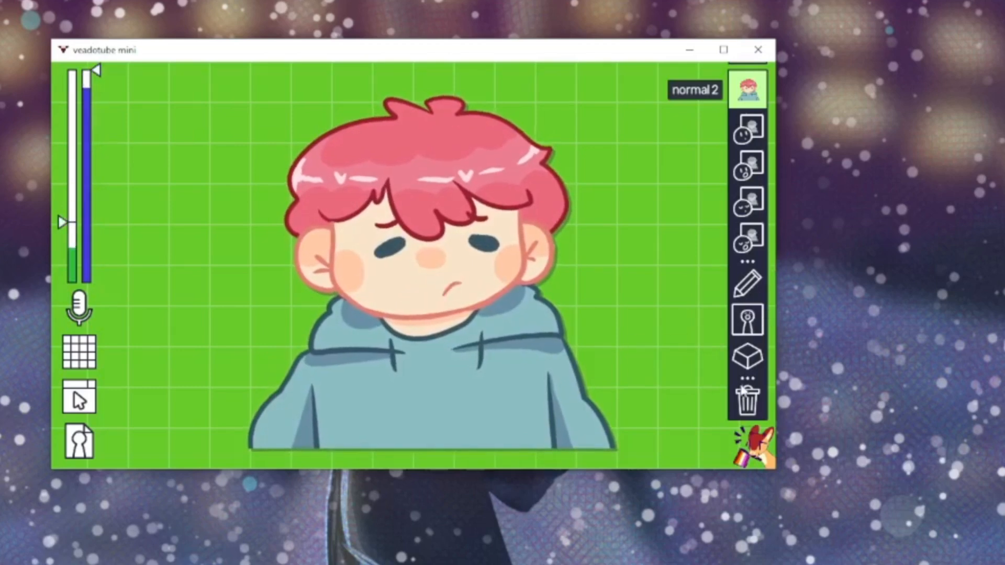
# Assign numpad 2 as the shortcut of the normal 2 state
pyautogui.click(746, 360)
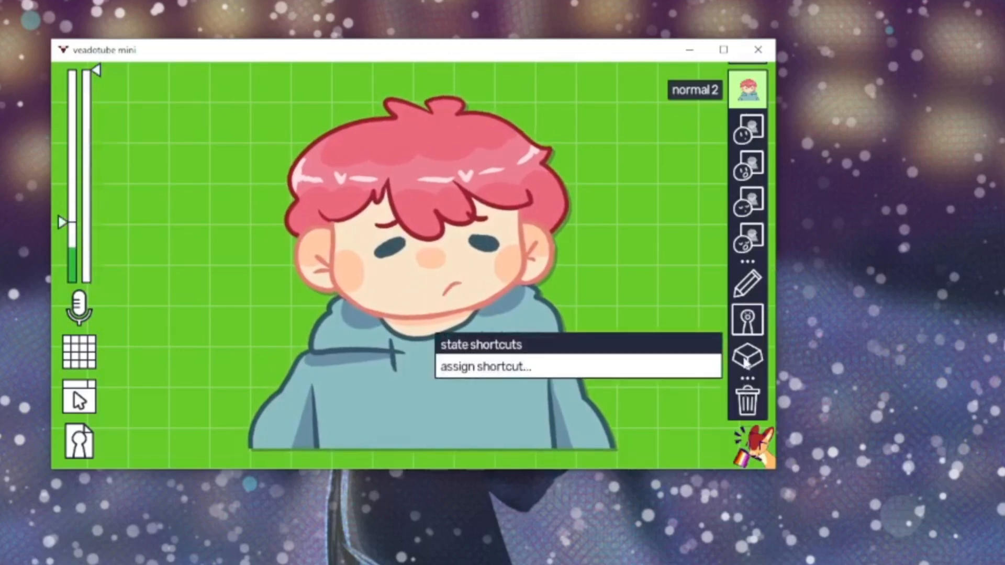
pyautogui.click(692, 366)
pyautogui.press('KP_2')
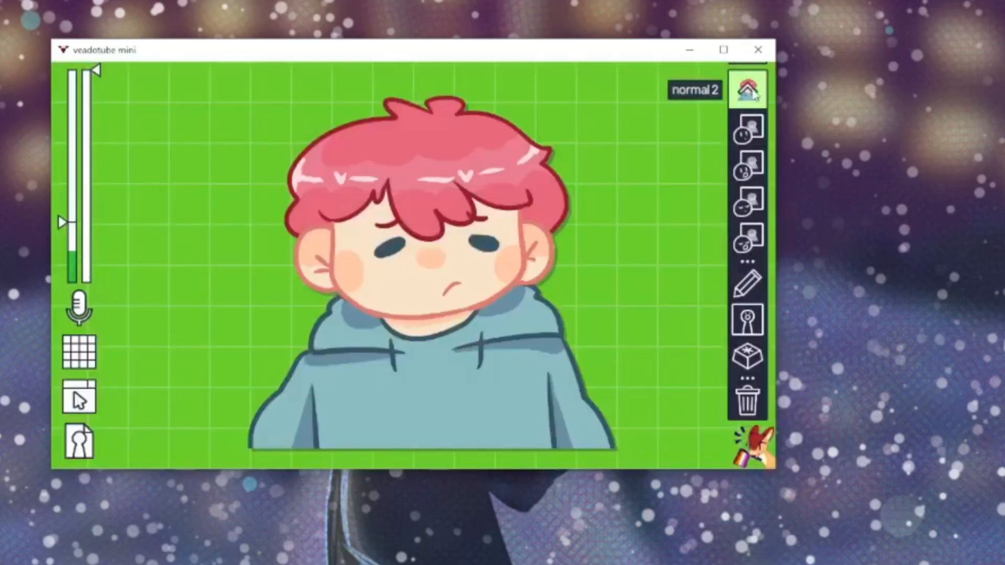
# Select the normal state and assign numpad 1 as its shortcut
pyautogui.click(747, 90)
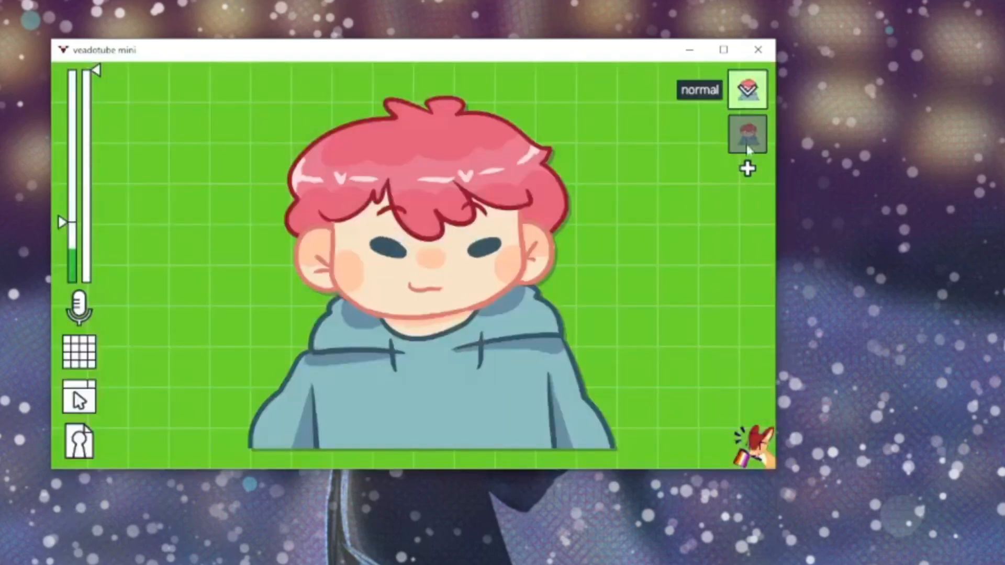
pyautogui.click(747, 356)
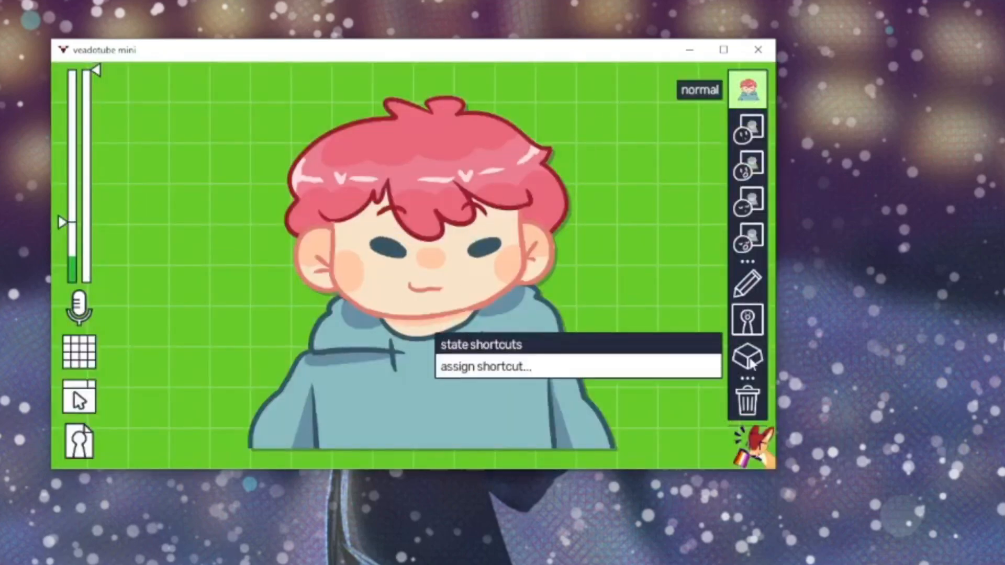
pyautogui.click(594, 372)
pyautogui.press('KP_1')
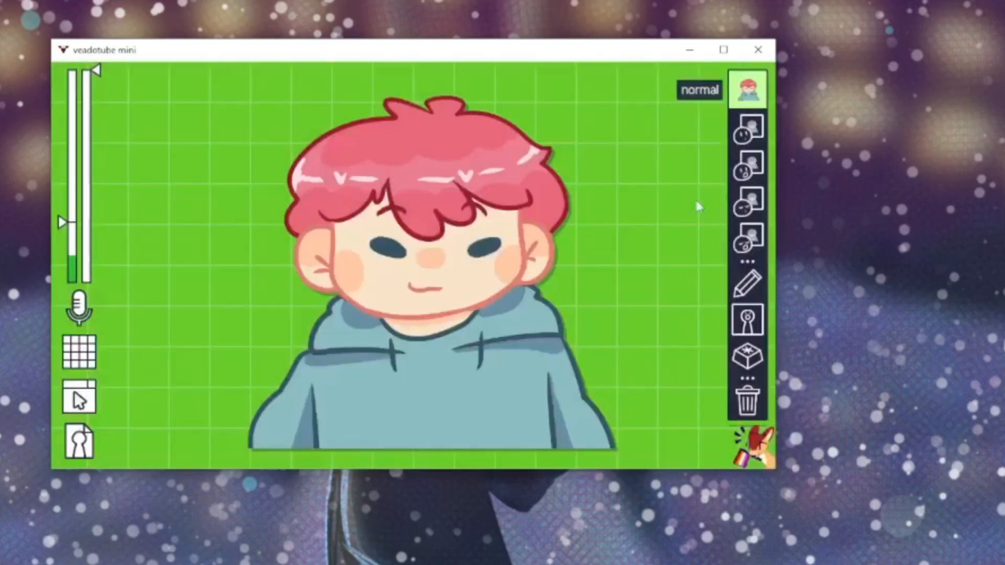
# Test switching the avatar to the normal 2 state with its shortcut while veadotube mini is out of focus
pyautogui.click(749, 101)
pyautogui.click(969, 224)
pyautogui.press('KP_2')
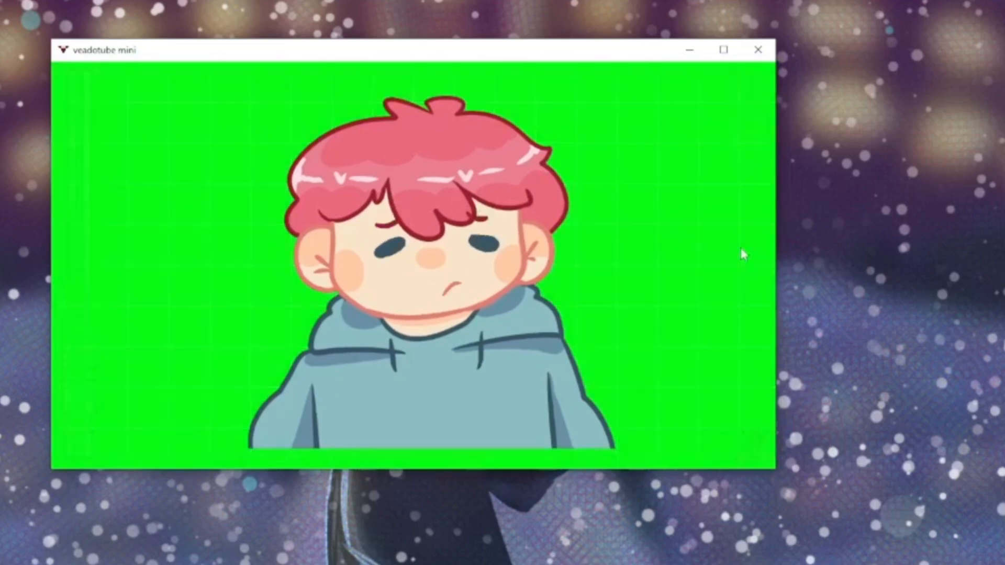
# Add a third avatar state and expand its settings
pyautogui.moveTo(741, 199)
pyautogui.click(747, 168)
pyautogui.click(746, 181)
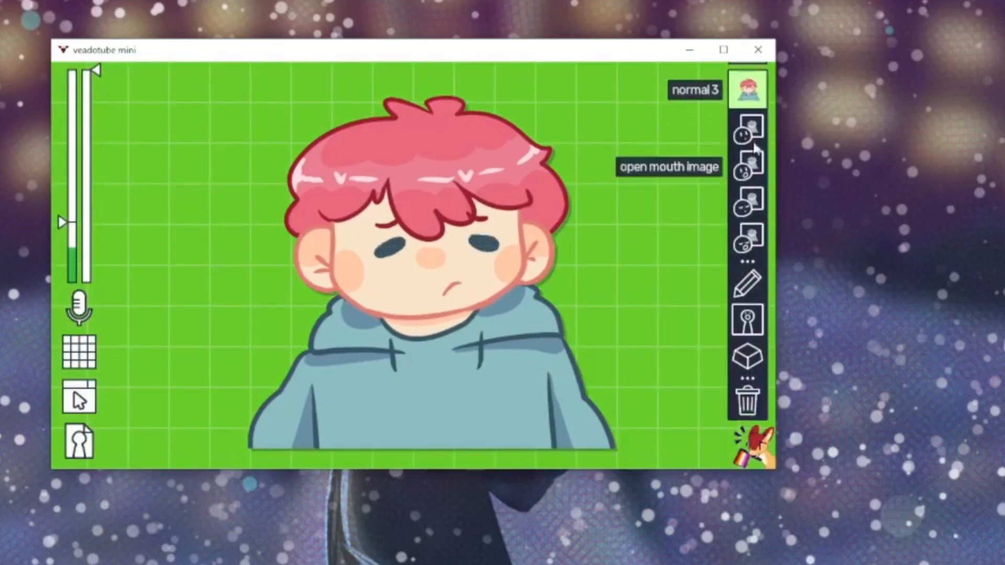
# Try the open-eyed shocked picture as the closed mouth image of the normal 3 state
pyautogui.click(749, 128)
pyautogui.click(666, 110)
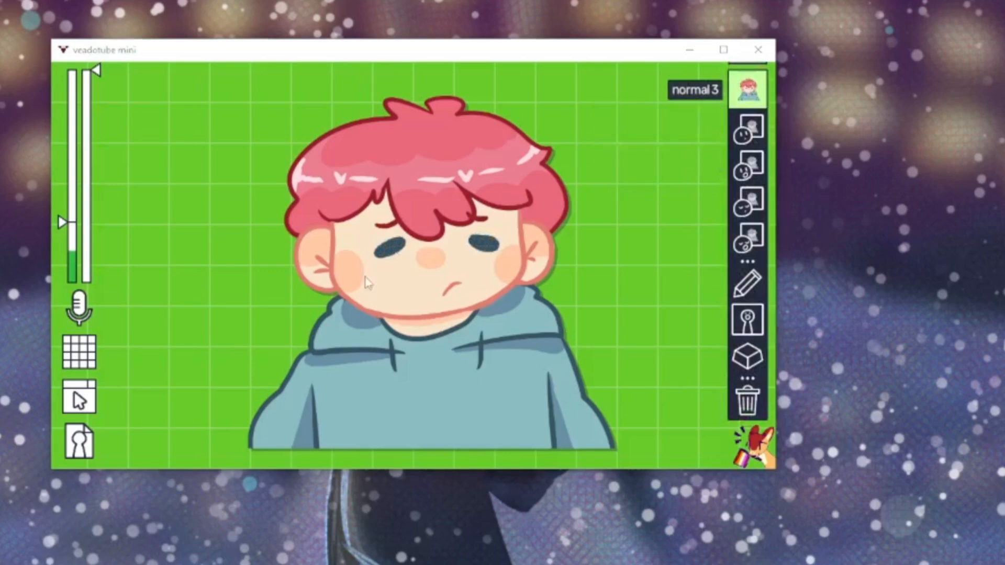
pyautogui.scroll(-1, 300, 523)
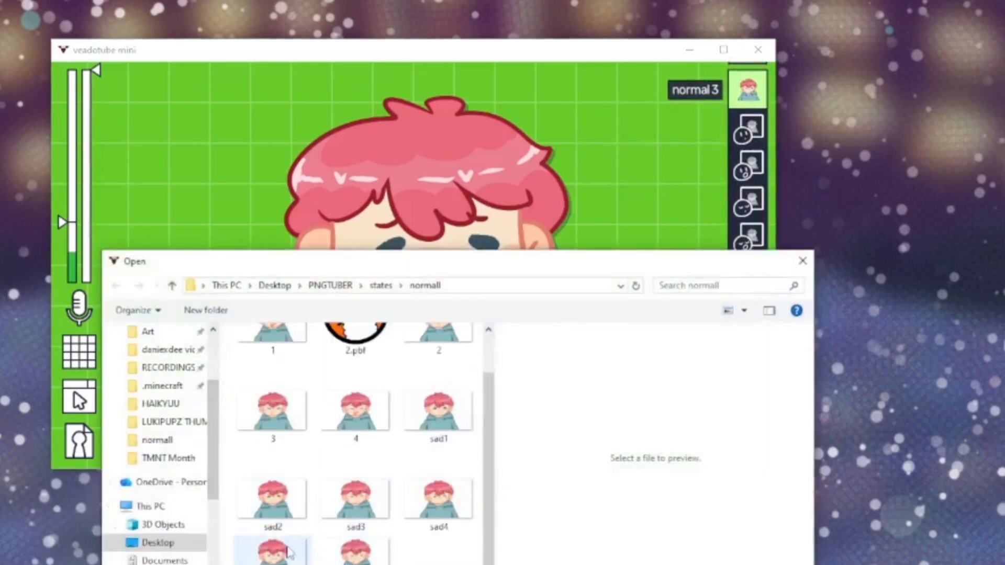
pyautogui.doubleClick(300, 523)
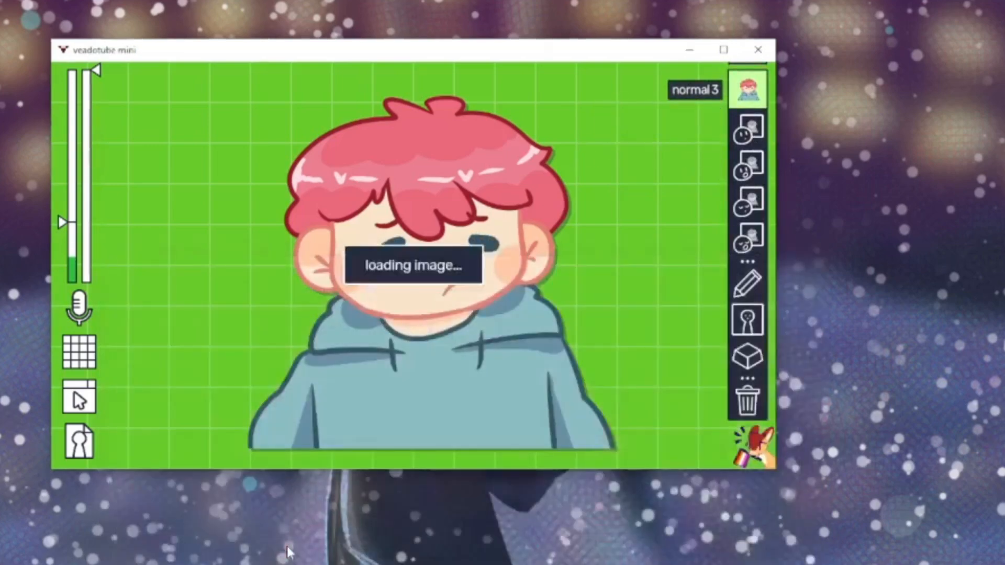
pyautogui.click(748, 130)
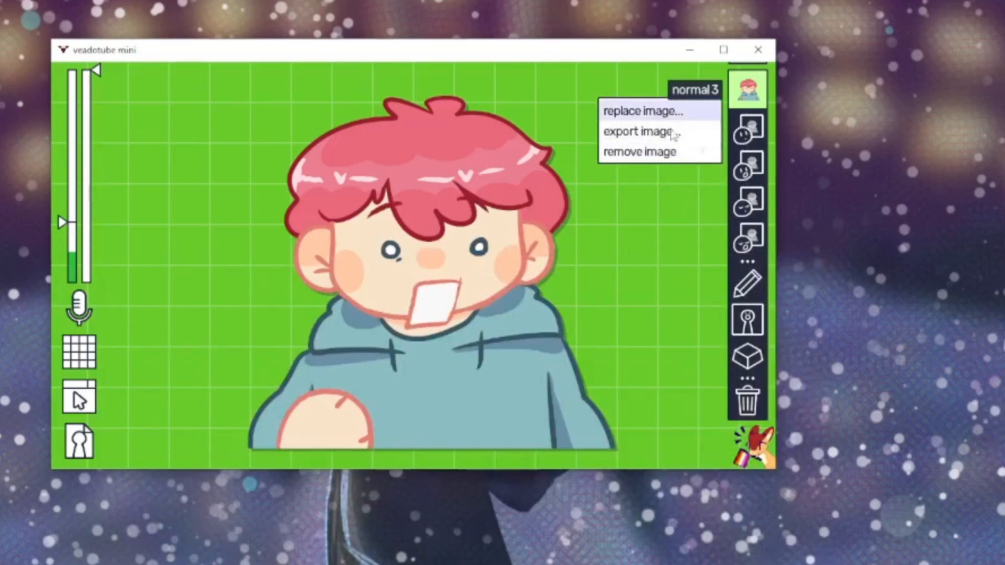
# Replace the closed mouth image of normal 3 with the squinting shocked picture and start replacing its open mouth image
pyautogui.click(747, 169)
pyautogui.click(747, 134)
pyautogui.click(689, 117)
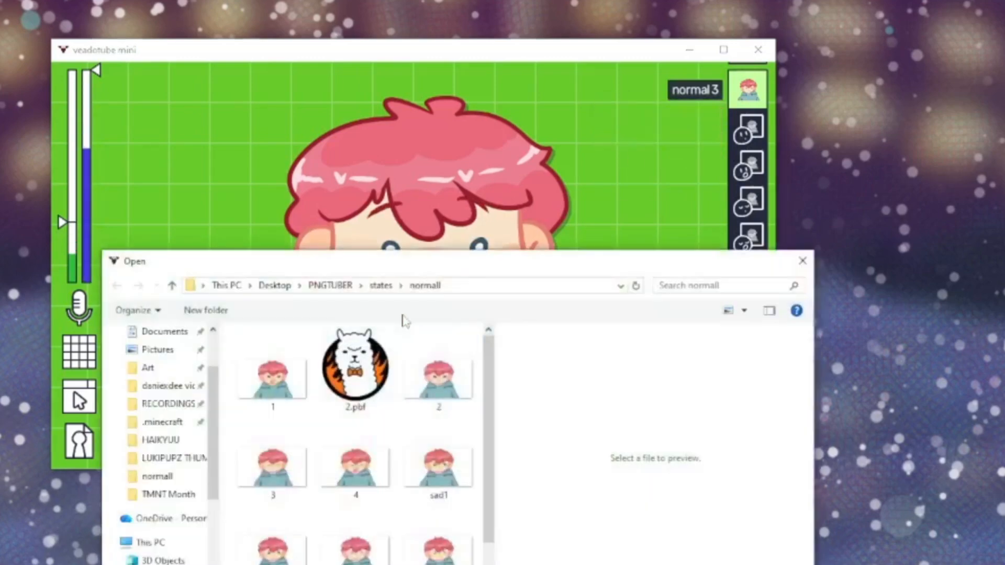
pyautogui.scroll(-1, 413, 419)
pyautogui.click(357, 546)
pyautogui.doubleClick(356, 546)
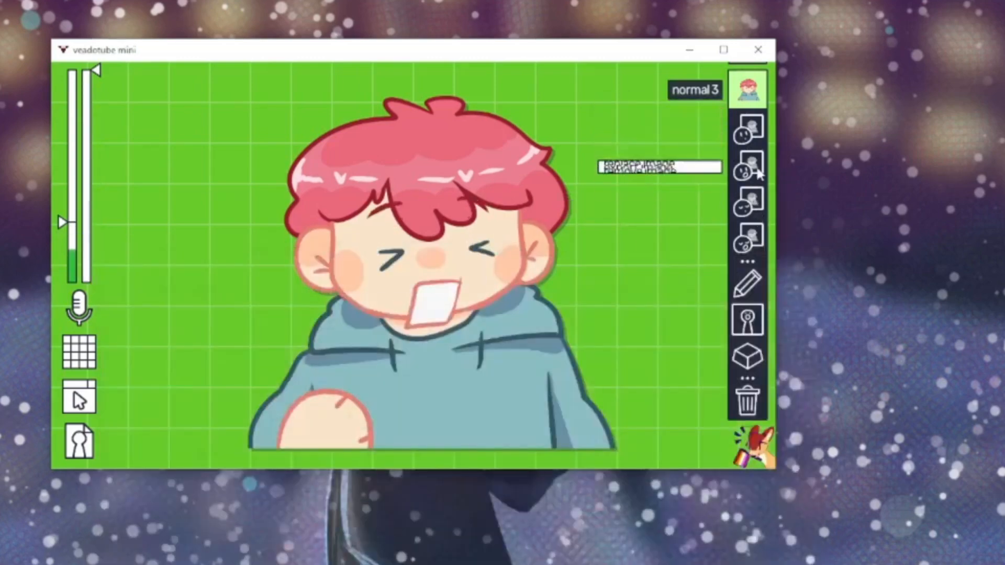
pyautogui.click(757, 175)
pyautogui.click(636, 149)
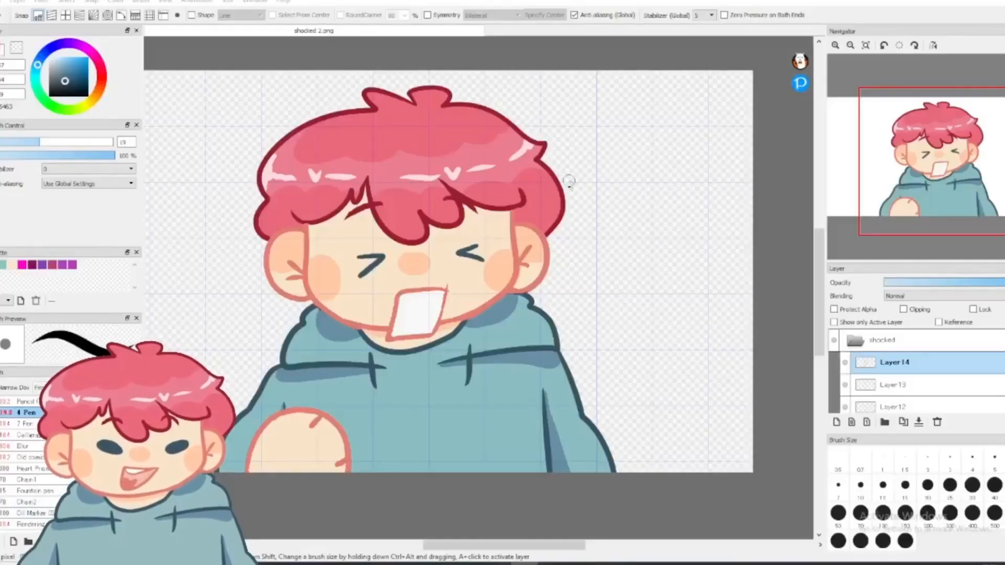
# In FireAlpaca, collapse the shocked folder and toggle Layer2 and Layer1 to inspect the avatar's line art and colours separately
pyautogui.click(856, 345)
pyautogui.click(855, 343)
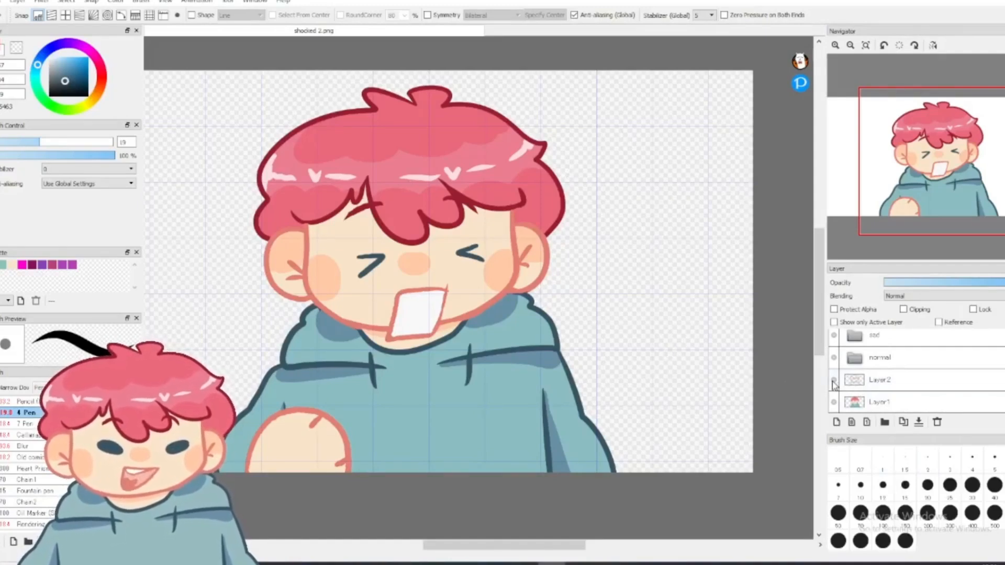
pyautogui.click(870, 390)
pyautogui.click(833, 385)
pyautogui.click(832, 385)
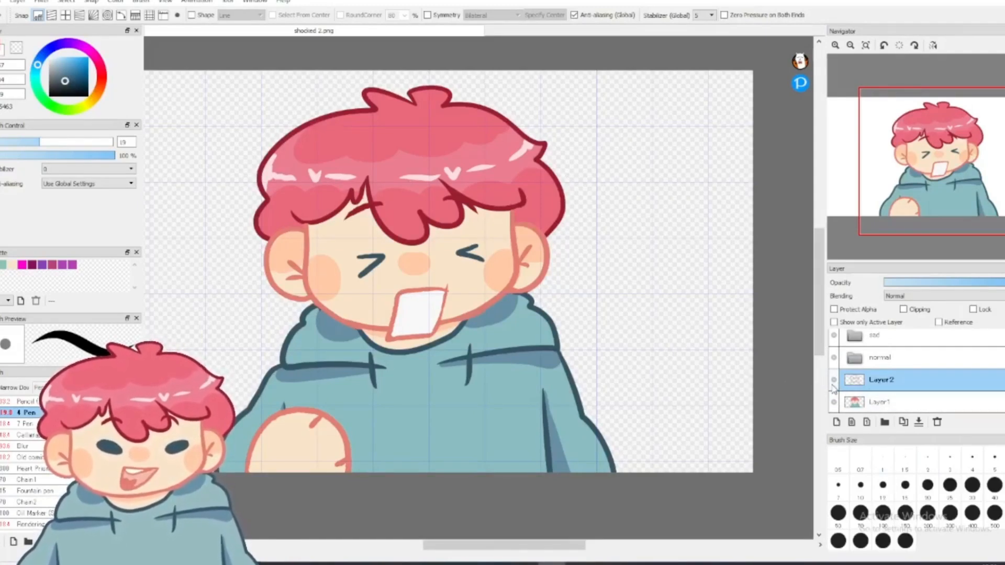
pyautogui.click(832, 384)
pyautogui.click(833, 401)
pyautogui.click(834, 385)
# Hide the shocked, sad and normal folders, show Layer1 again and select it, leaving only the faceless base body
pyautogui.scroll(1, 838, 366)
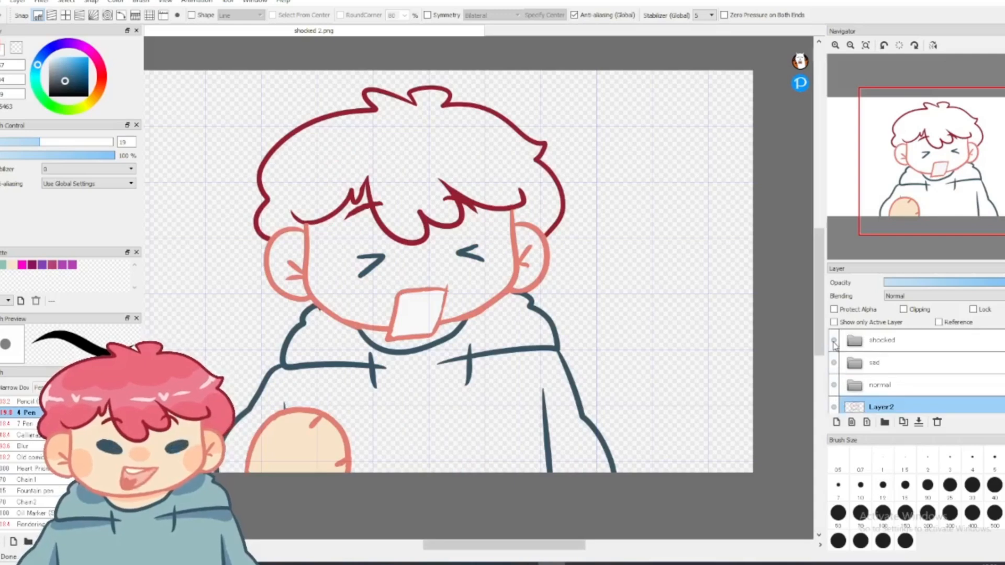
pyautogui.click(832, 342)
pyautogui.click(832, 368)
pyautogui.click(833, 385)
pyautogui.scroll(-1, 836, 390)
pyautogui.click(833, 409)
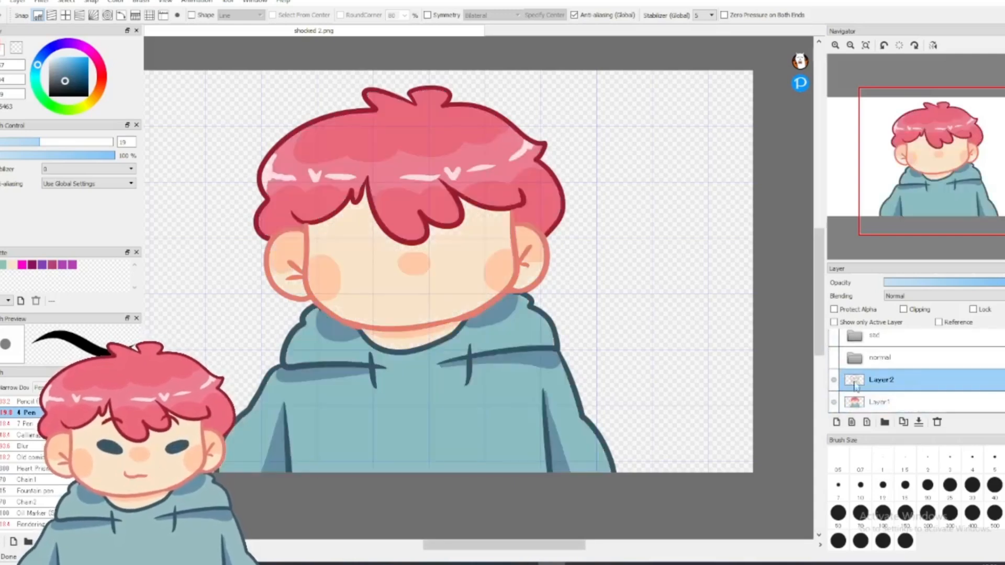
pyautogui.click(859, 401)
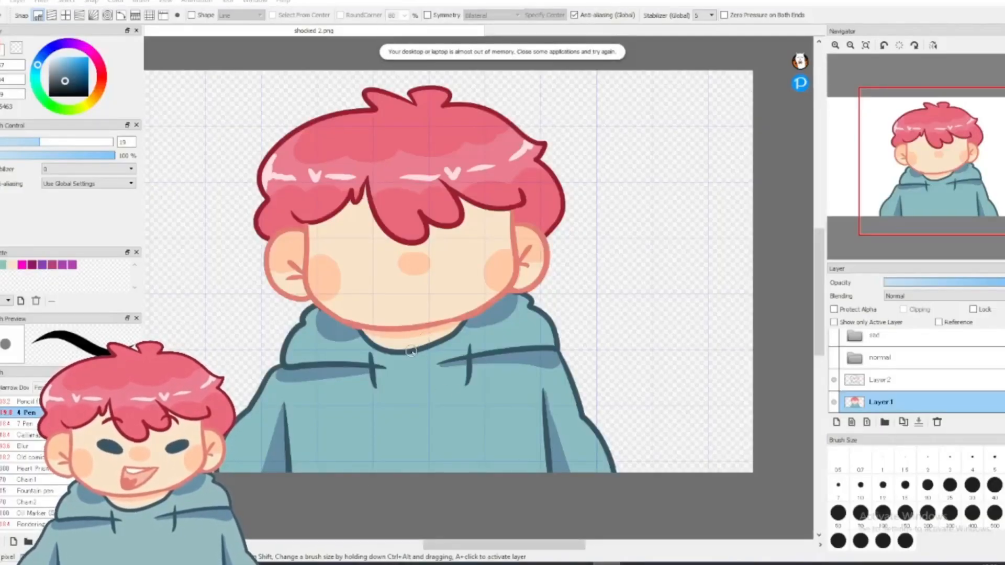
# Expand and show the normal folder and turn on its expression layers to examine how that face is built
pyautogui.scroll(1, 841, 397)
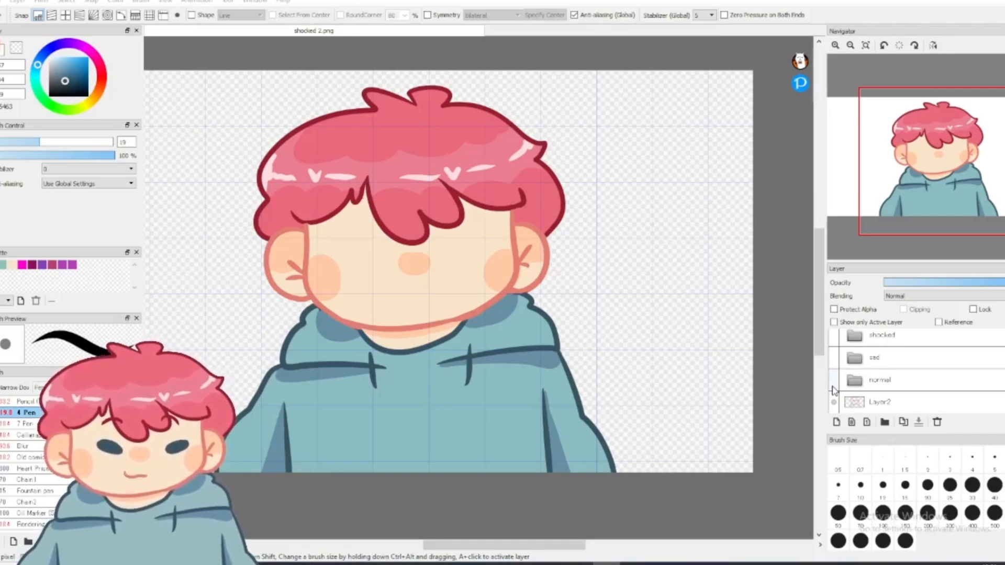
pyautogui.click(857, 381)
pyautogui.scroll(-1, 859, 381)
pyautogui.click(857, 360)
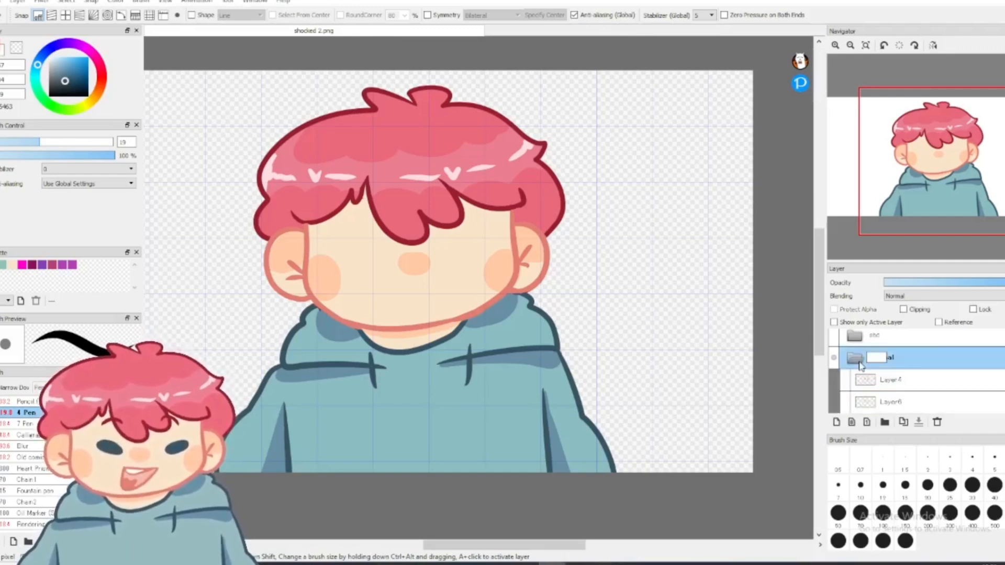
pyautogui.scroll(-1, 858, 362)
pyautogui.click(845, 357)
pyautogui.click(847, 375)
pyautogui.scroll(-1, 848, 383)
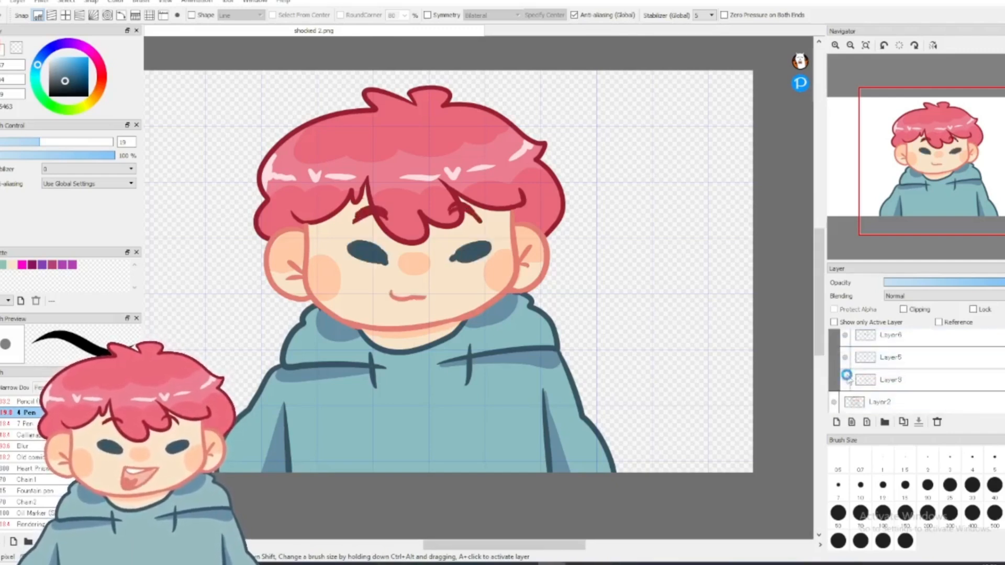
pyautogui.click(848, 380)
# Collapse and hide the normal folder, and toggle the sad and shocked folders to examine the remaining expression groups
pyautogui.scroll(2, 855, 383)
pyautogui.click(855, 336)
pyautogui.click(832, 358)
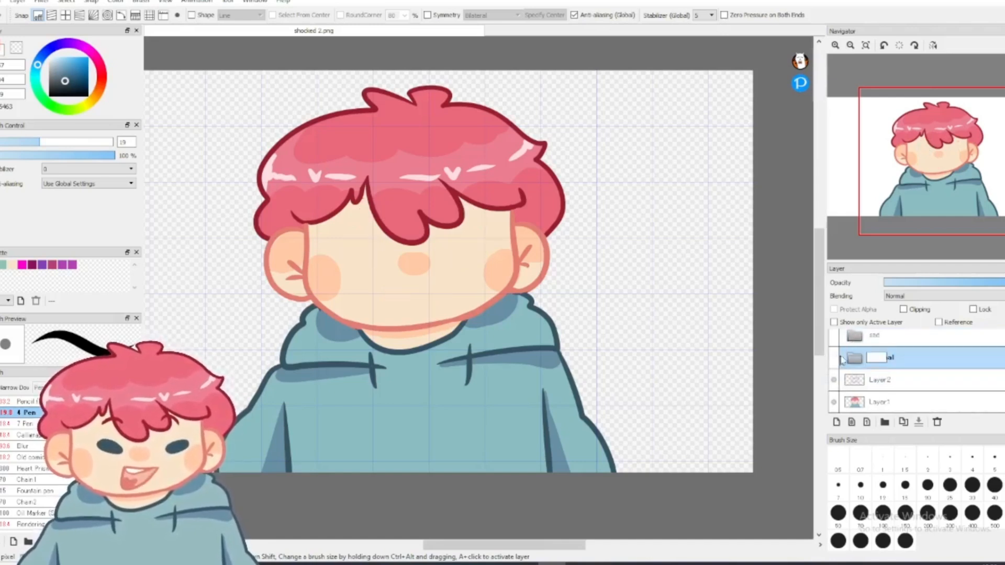
pyautogui.click(853, 337)
pyautogui.click(853, 336)
pyautogui.click(870, 361)
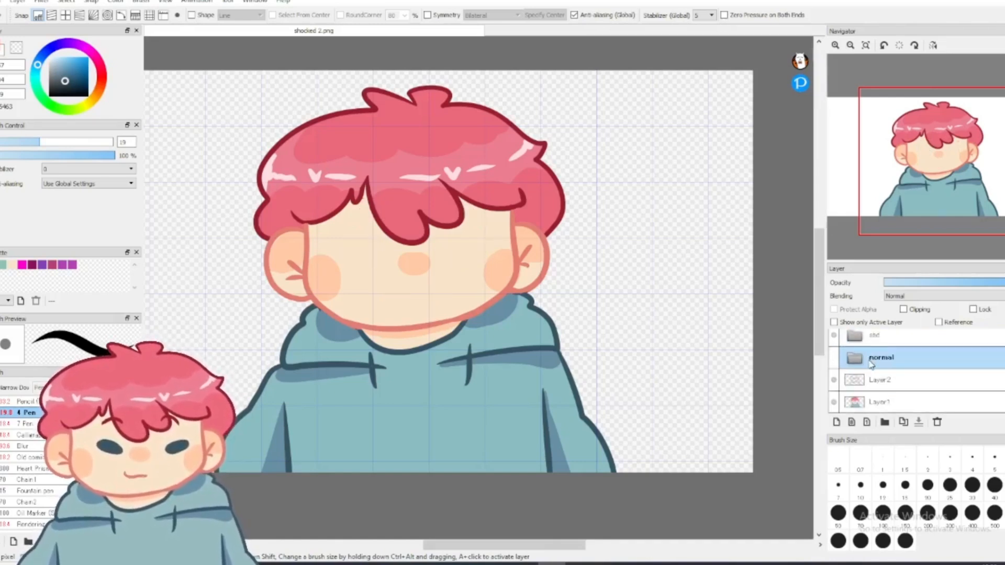
pyautogui.scroll(1, 871, 365)
pyautogui.click(833, 341)
pyautogui.click(834, 341)
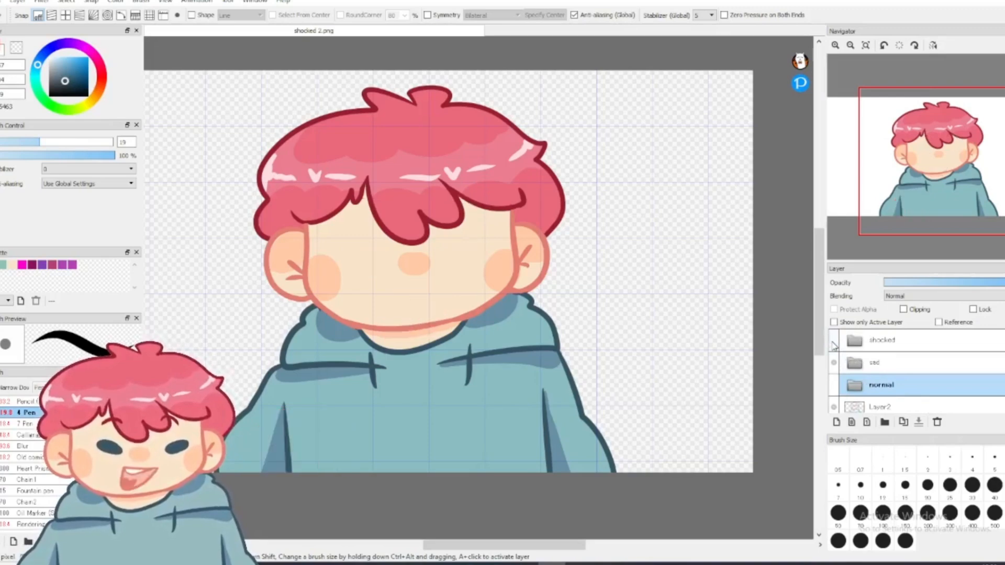
# Open the Save As dialog for the shocked drawing in the normall folder and examine the available file types
pyautogui.hotkey('ctrl', 'shift', 's')
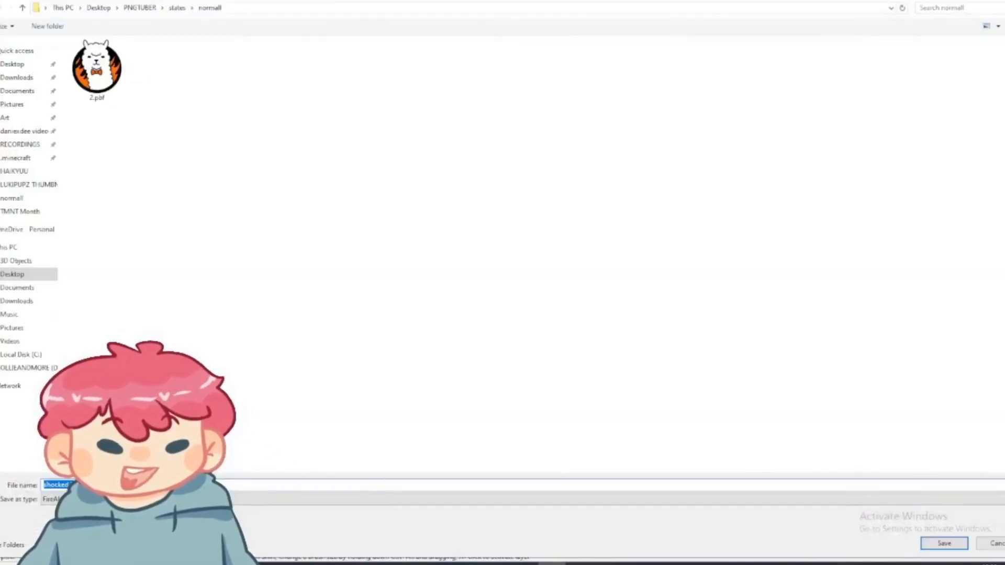
pyautogui.click(152, 499)
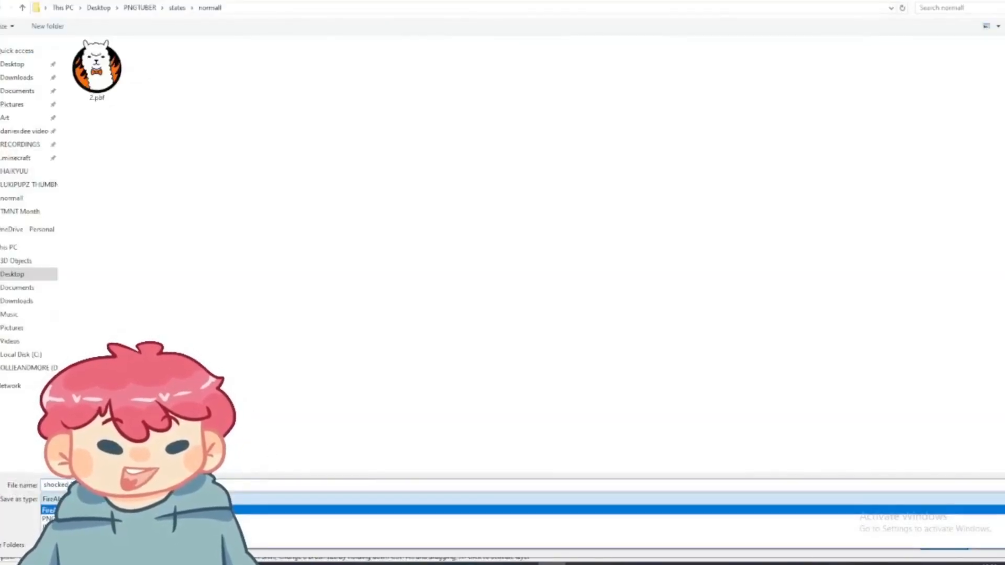
pyautogui.click(151, 499)
pyautogui.click(152, 485)
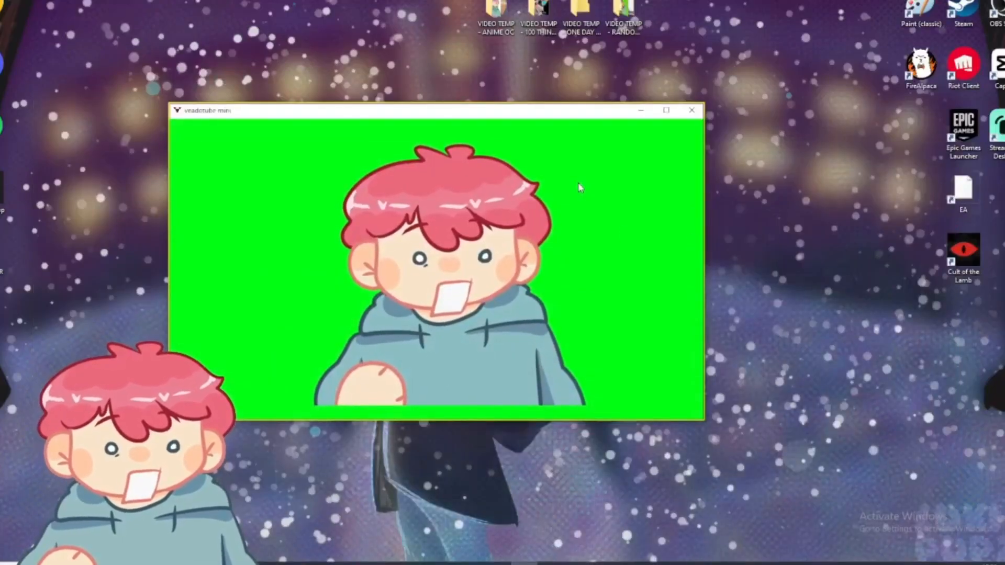
# Enlarge the veadotube mini window to 1147 x 676 and reposition it on the desktop
pyautogui.moveTo(545, 104); pyautogui.dragTo(545, 88)
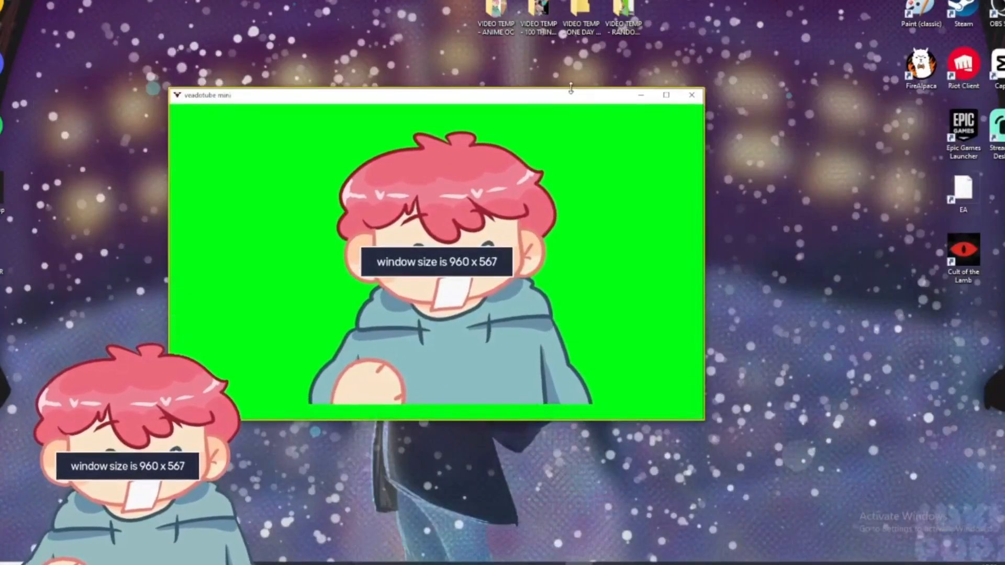
pyautogui.moveTo(704, 420); pyautogui.dragTo(809, 421)
pyautogui.moveTo(686, 421); pyautogui.dragTo(686, 479)
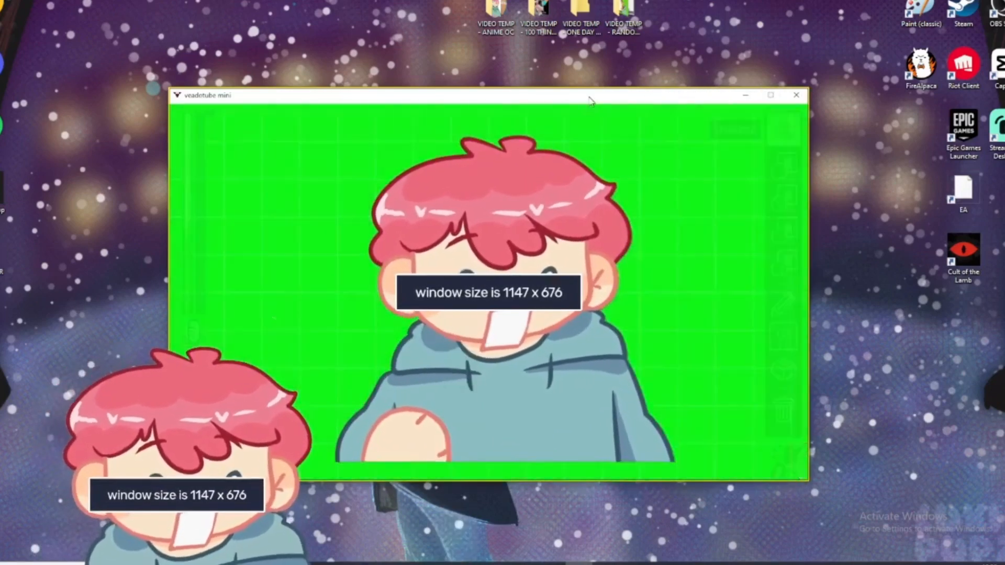
pyautogui.moveTo(588, 98); pyautogui.dragTo(532, 88)
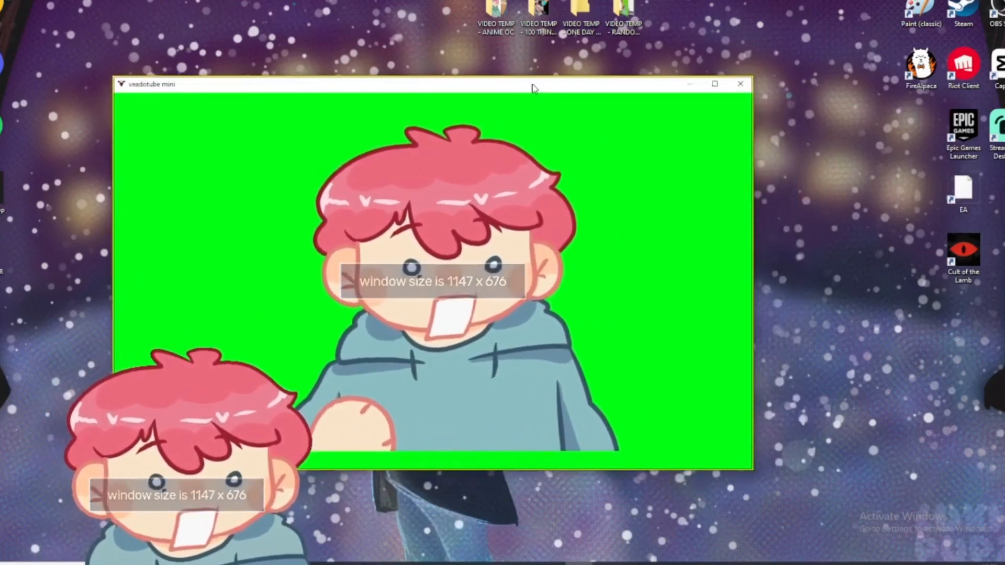
# Adjust the random move effect of the shocked state and set its preset to shaking
pyautogui.moveTo(526, 193)
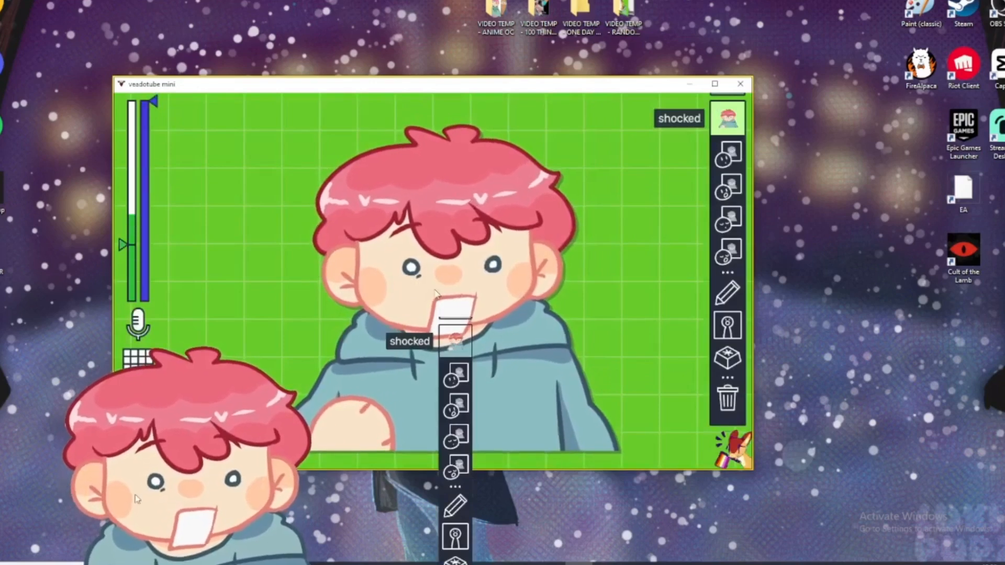
pyautogui.click(726, 327)
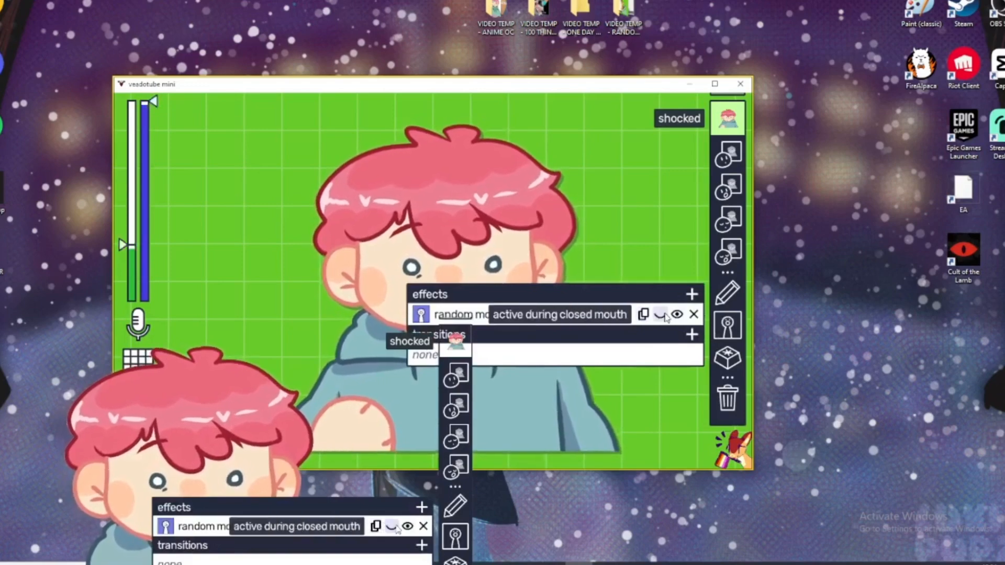
pyautogui.click(525, 314)
pyautogui.moveTo(571, 322); pyautogui.dragTo(601, 341)
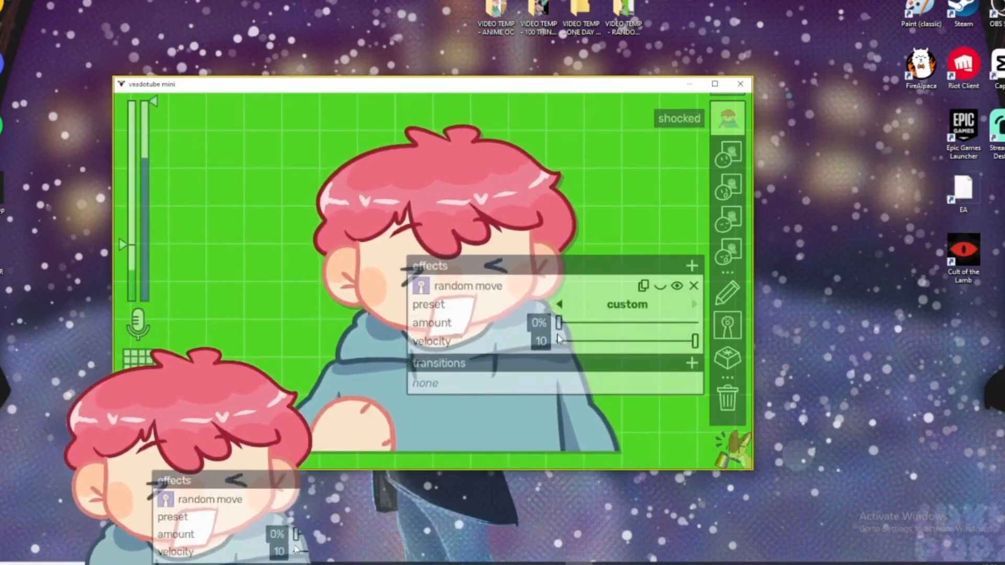
pyautogui.click(560, 306)
pyautogui.click(560, 305)
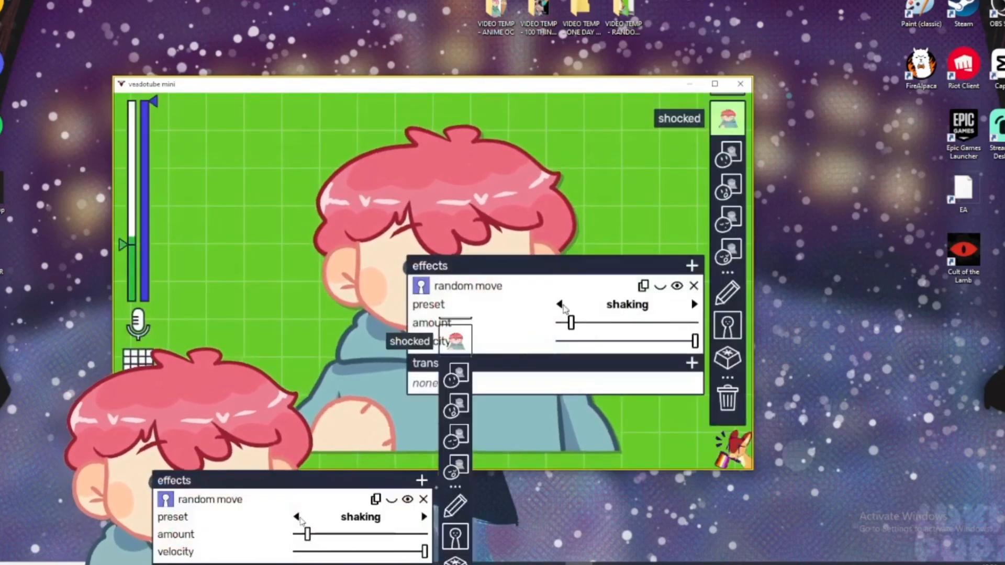
pyautogui.click(506, 208)
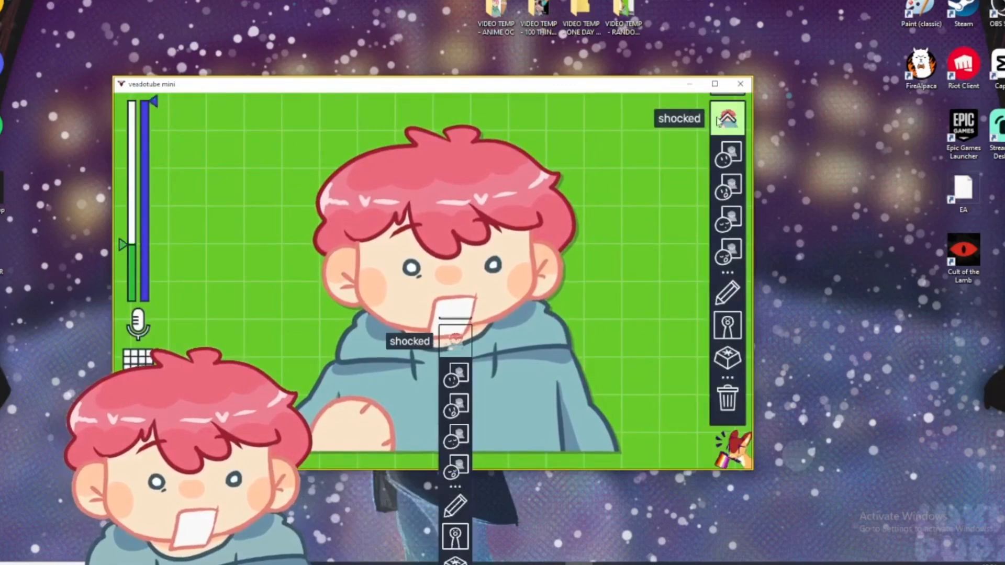
pyautogui.click(731, 327)
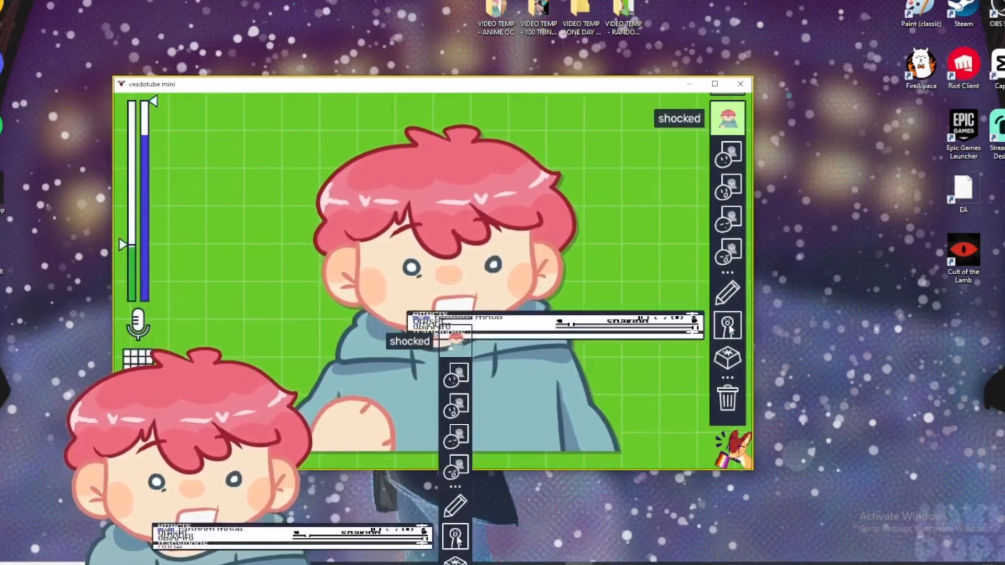
pyautogui.click(731, 327)
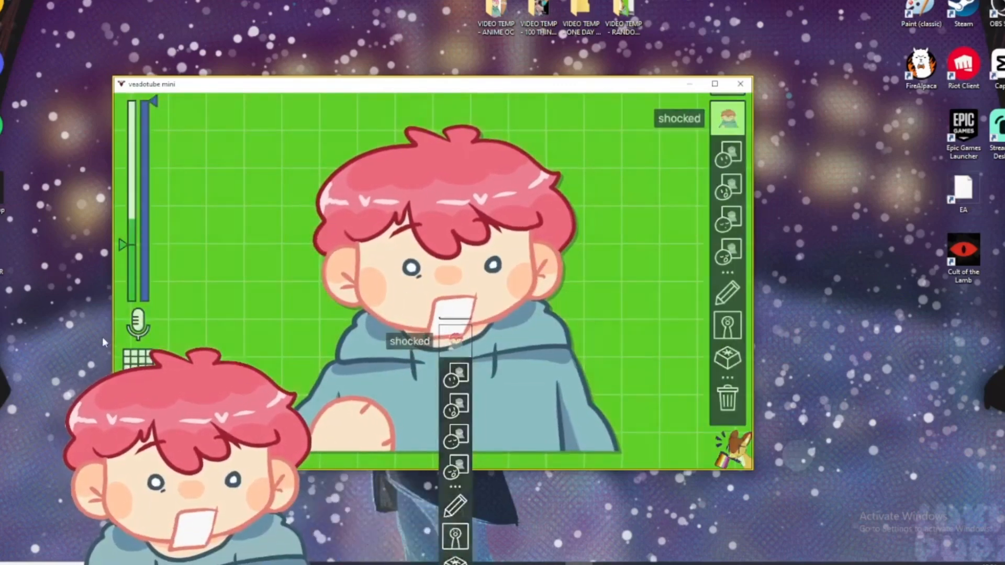
# Try a microphone volume cutoff of 68.8% and set it back to a low level near the bottom of the scale
pyautogui.moveTo(137, 263)
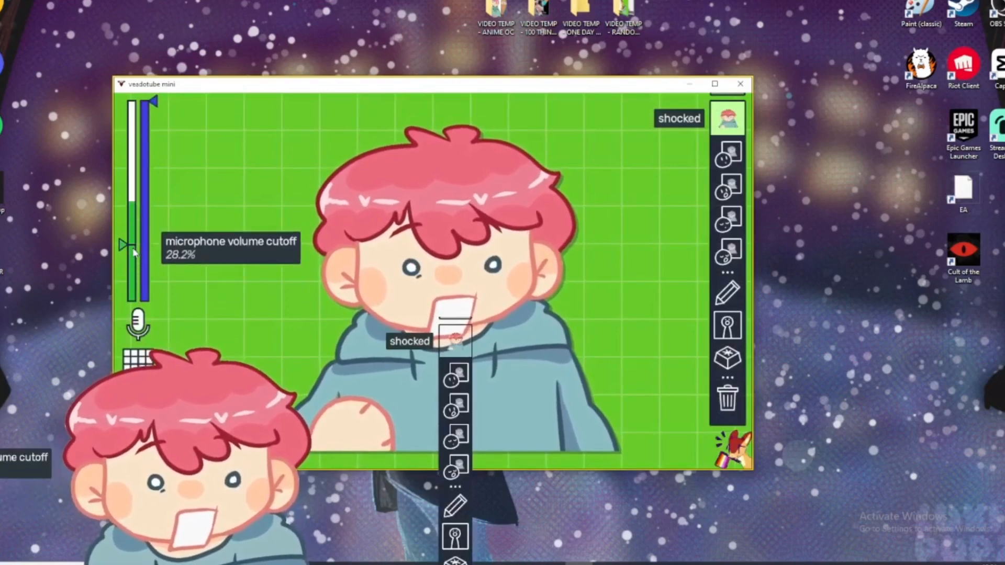
pyautogui.moveTo(135, 252); pyautogui.dragTo(135, 170)
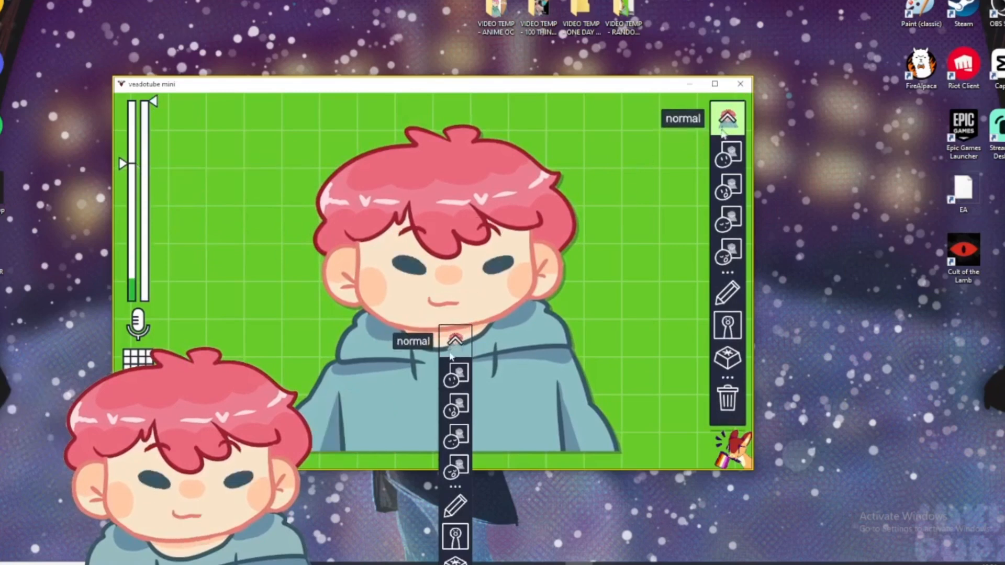
pyautogui.moveTo(133, 193)
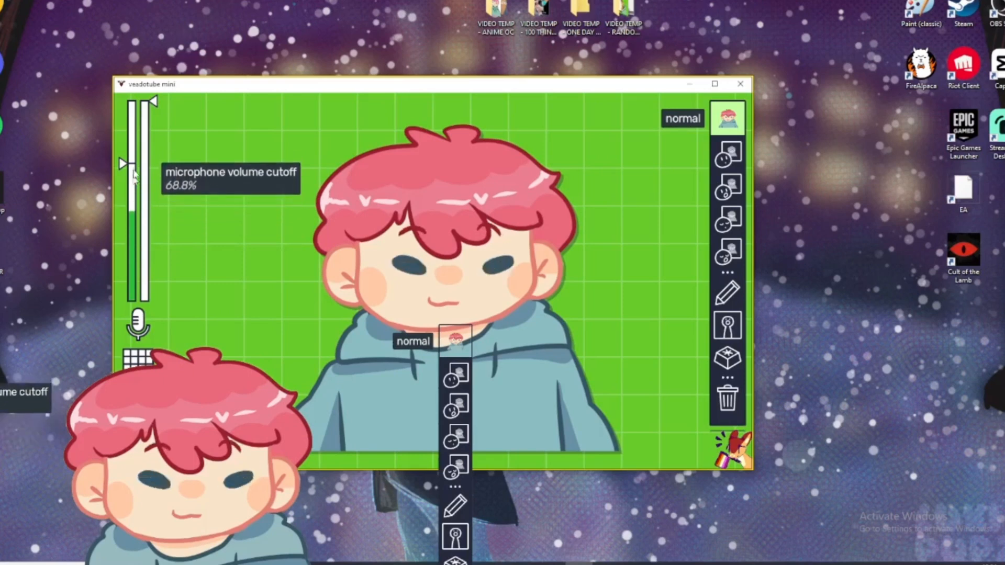
pyautogui.moveTo(132, 167); pyautogui.dragTo(140, 268)
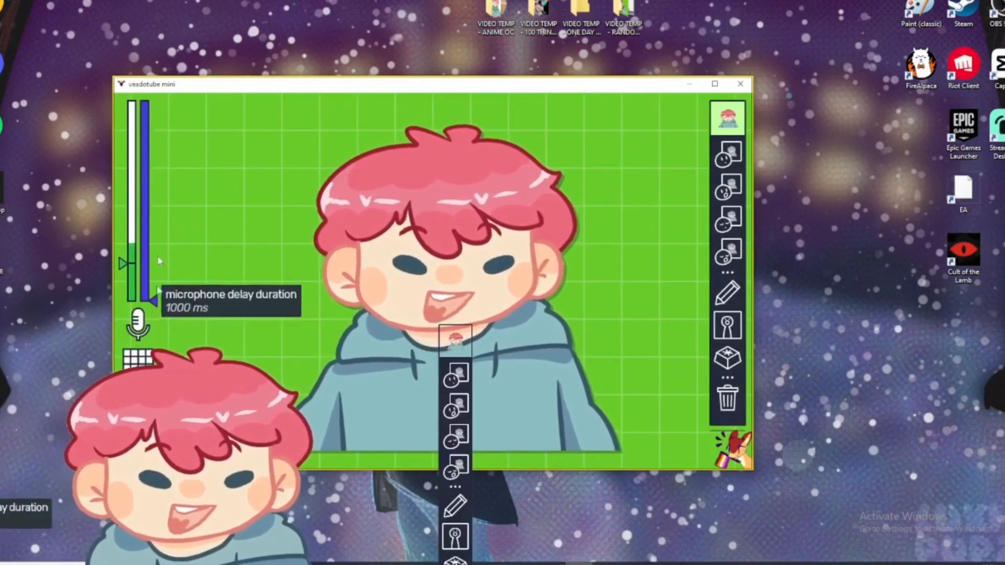
# Return the microphone delay duration to its original end of the scale and collapse the normal state's settings
pyautogui.moveTo(153, 301); pyautogui.dragTo(152, 101)
pyautogui.click(728, 119)
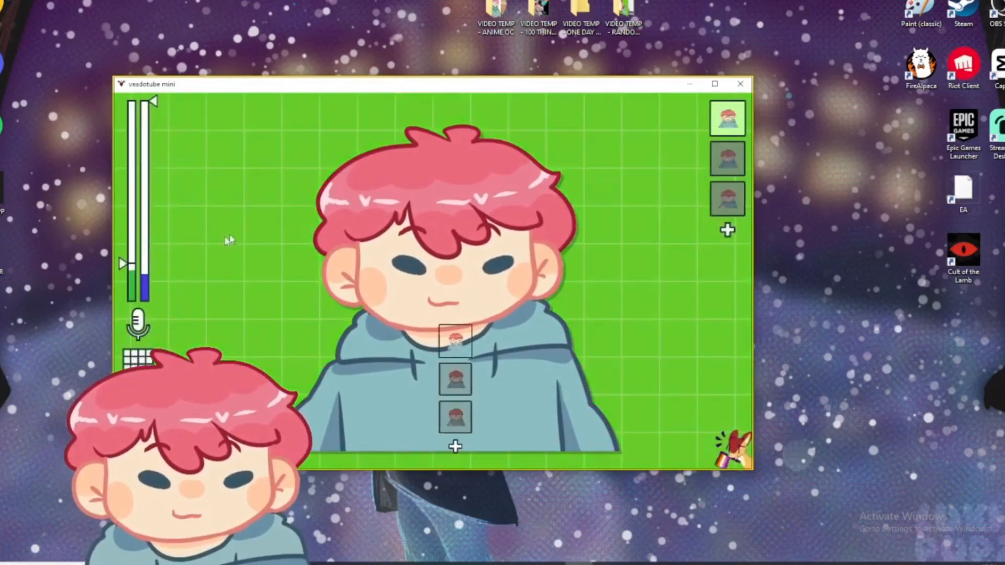
pyautogui.moveTo(144, 231)
pyautogui.moveTo(145, 231); pyautogui.dragTo(141, 108)
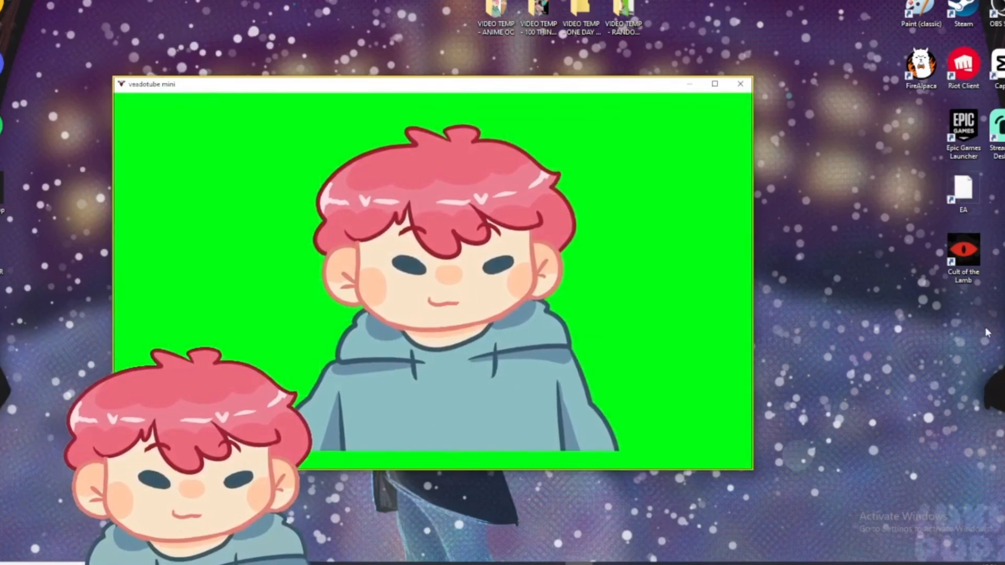